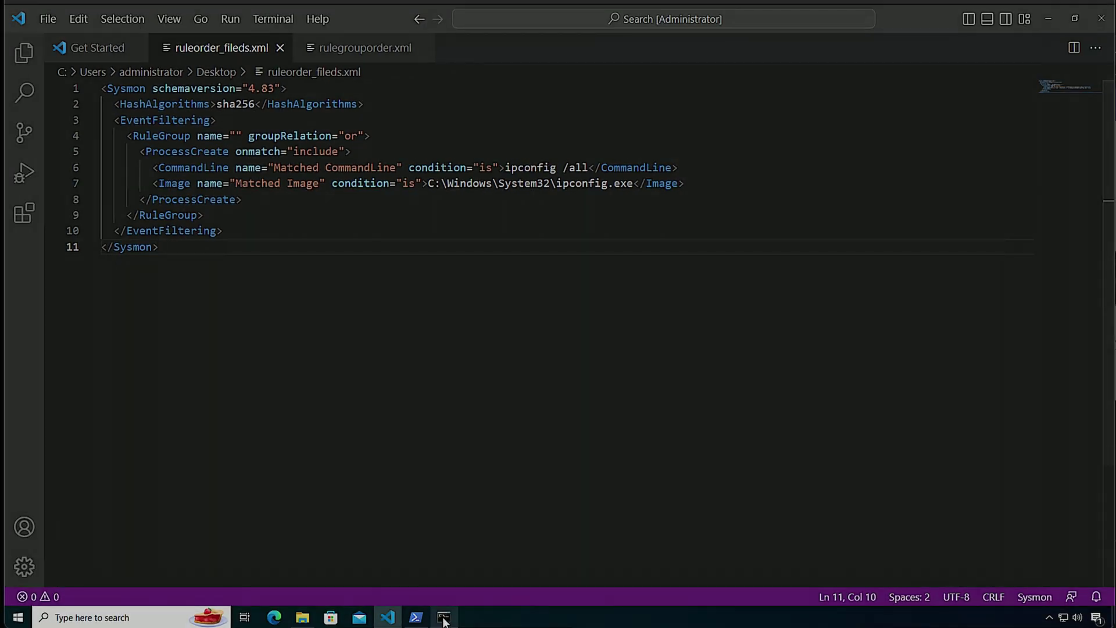
Run ipconfig in the Command Prompt window
{"action": "left_click", "coordinate": [444, 617]}
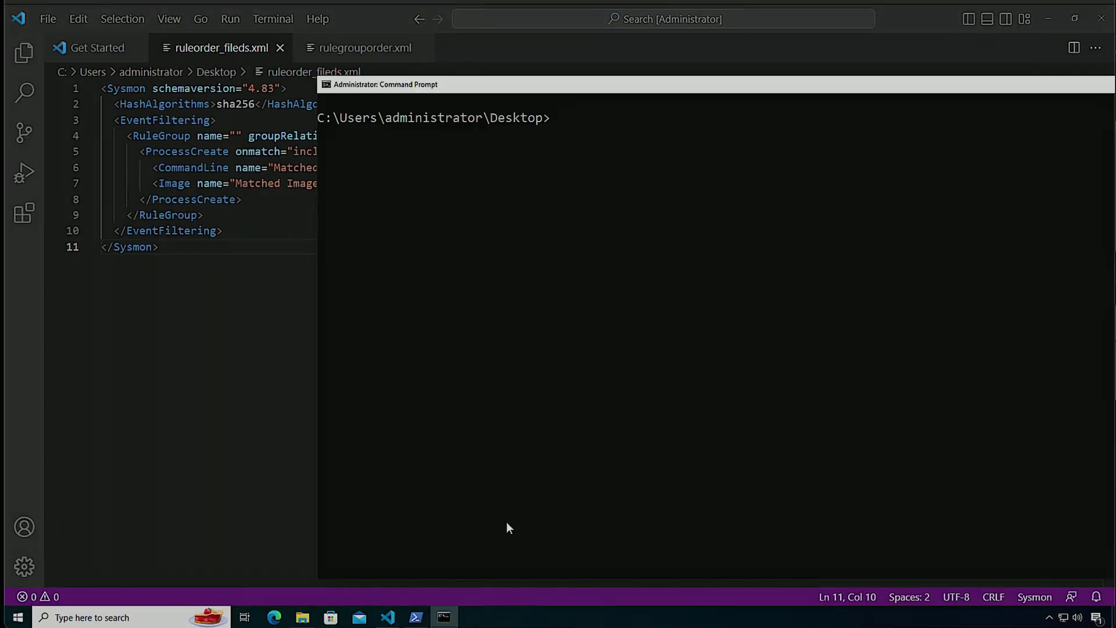
{"action": "type", "text": "ipconfig"}
{"action": "key", "text": "Return"}
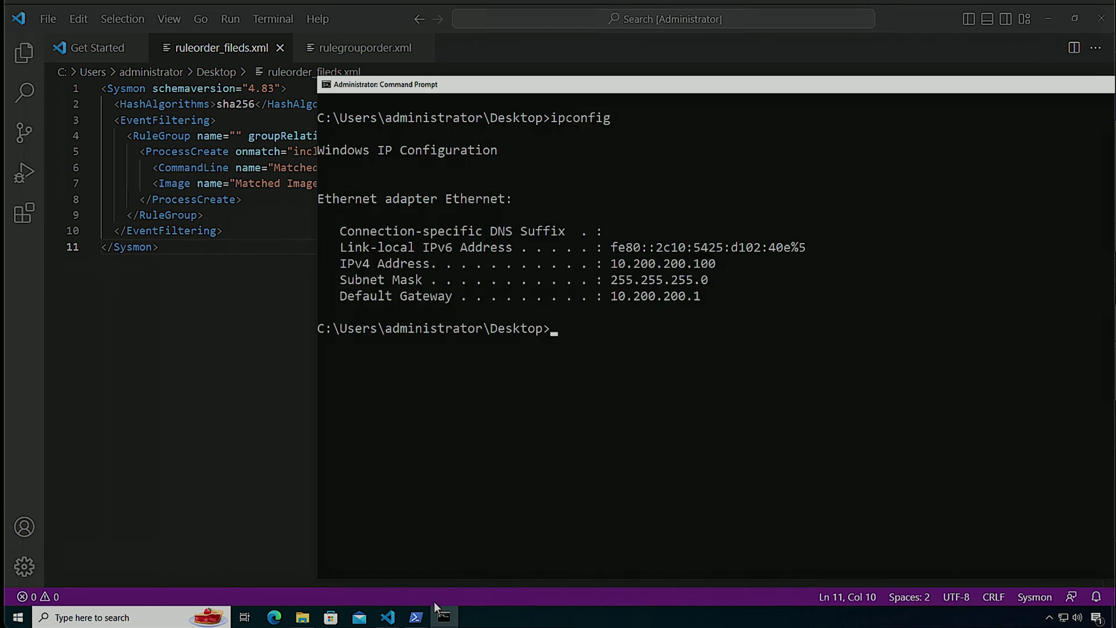
List Sysmon process-create events in PowerShell to find ipconfig.exe tagged Matched Image
{"action": "left_click", "coordinate": [415, 617]}
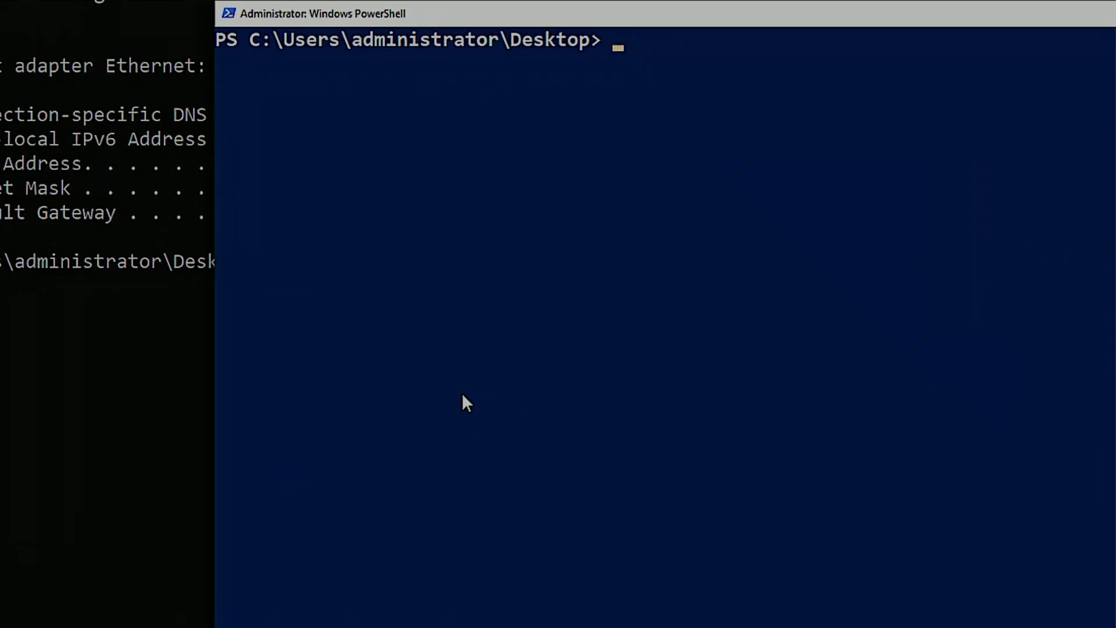
{"action": "type", "text": "get-sys"}
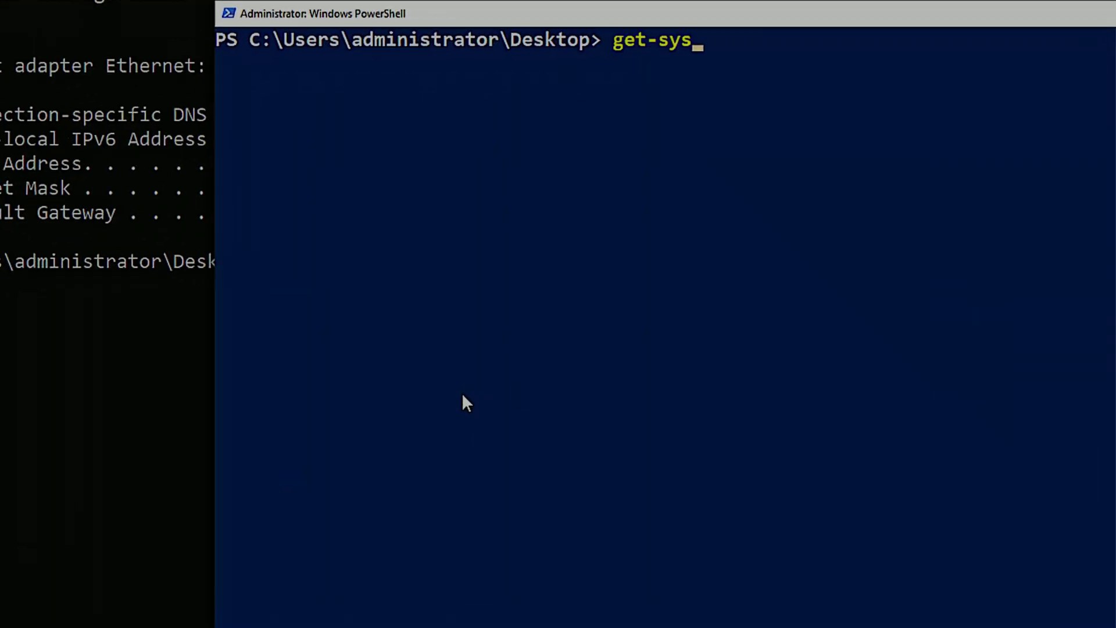
{"action": "type", "text": "monprocessc"}
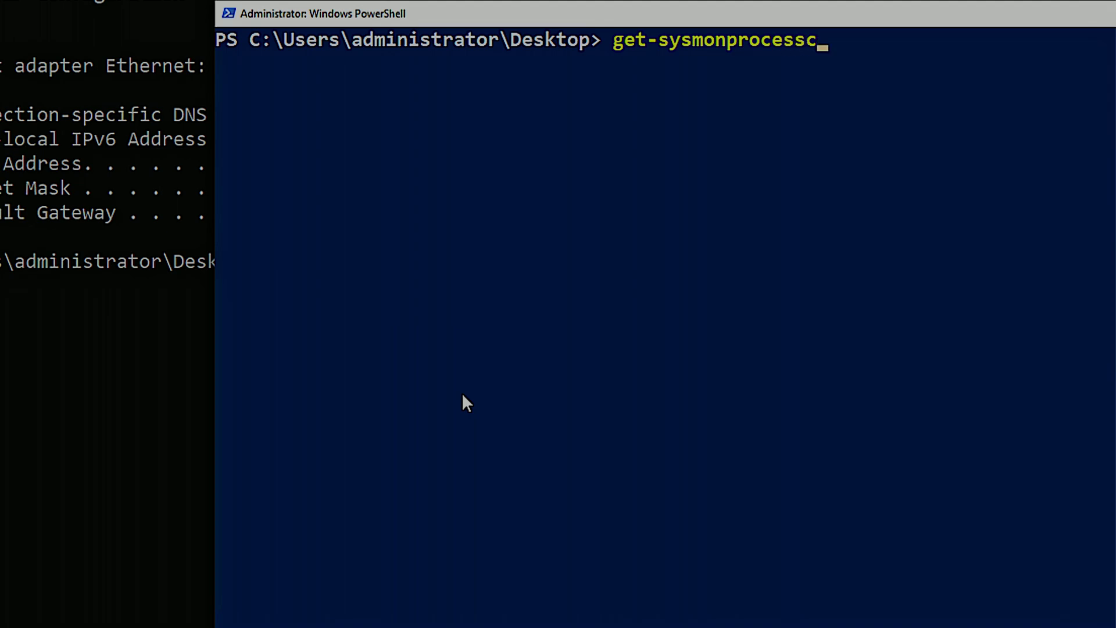
{"action": "key", "text": "Tab"}
{"action": "key", "text": "Return"}
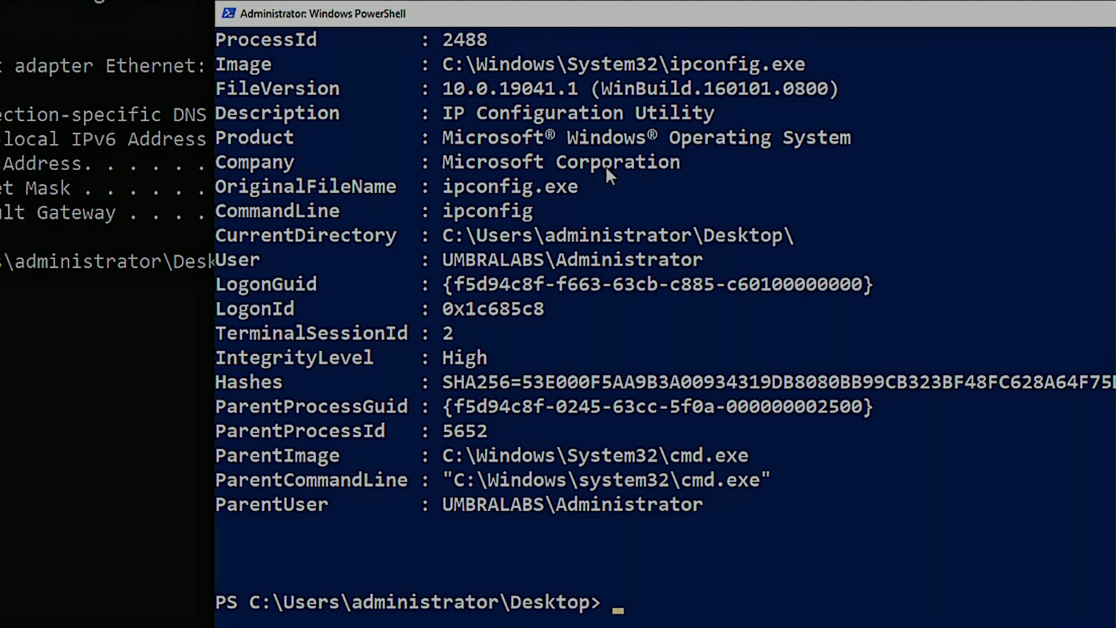
{"action": "scroll", "coordinate": [605, 165], "scroll_direction": "up", "scroll_amount": 2}
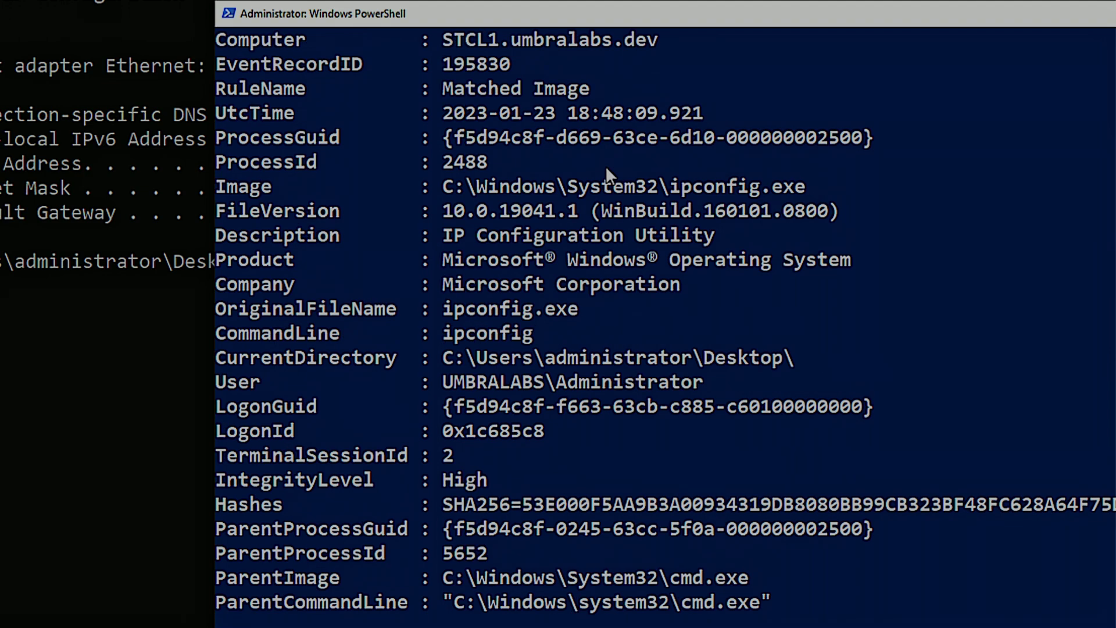
{"action": "scroll", "coordinate": [605, 165], "scroll_direction": "up", "scroll_amount": 2}
{"action": "scroll", "coordinate": [606, 166], "scroll_direction": "down", "scroll_amount": 6}
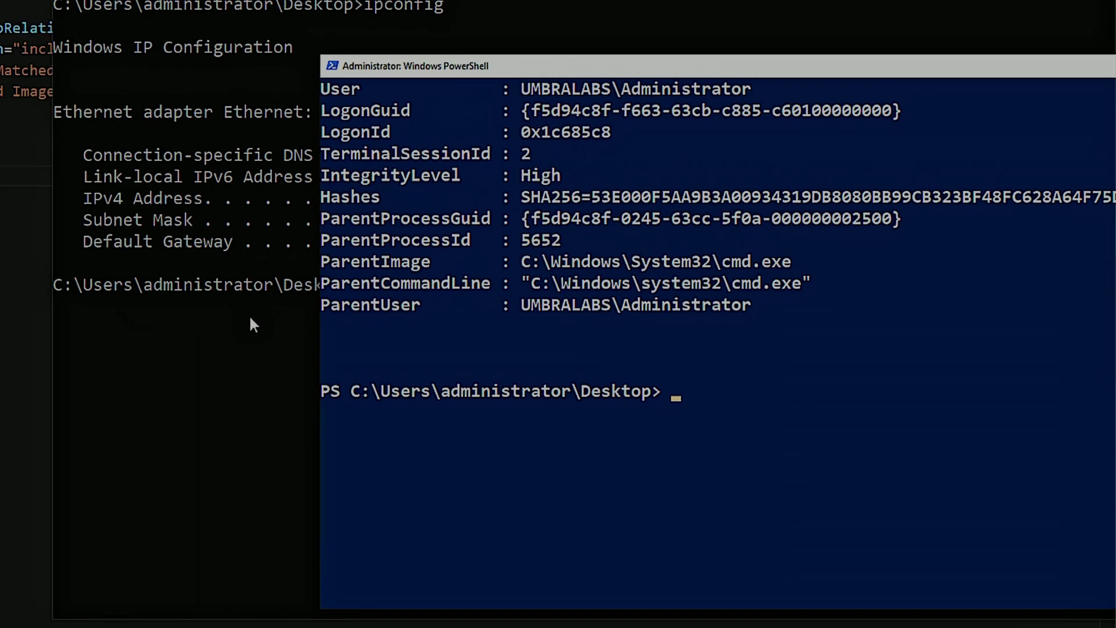
Run ipconfig /all in Command Prompt
{"action": "left_click", "coordinate": [137, 291]}
{"action": "key", "text": "Up"}
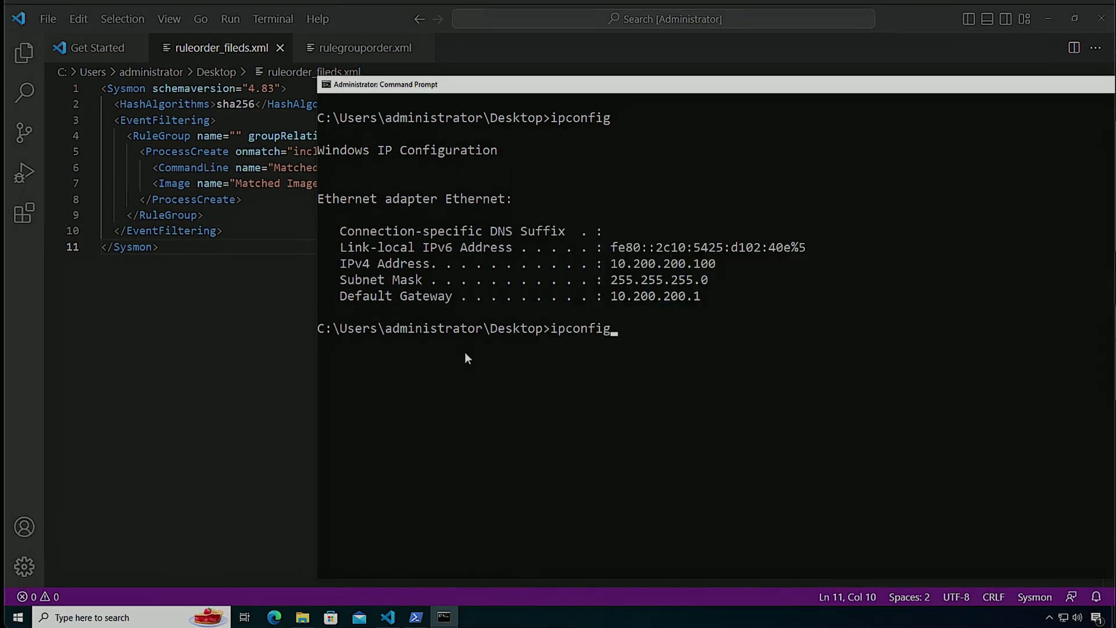
{"action": "type", "text": "/aqll"}
{"action": "key", "text": "BackSpace"}
{"action": "key", "text": "BackSpace"}
{"action": "key", "text": "BackSpace"}
{"action": "type", "text": "ll"}
{"action": "key", "text": "Return"}
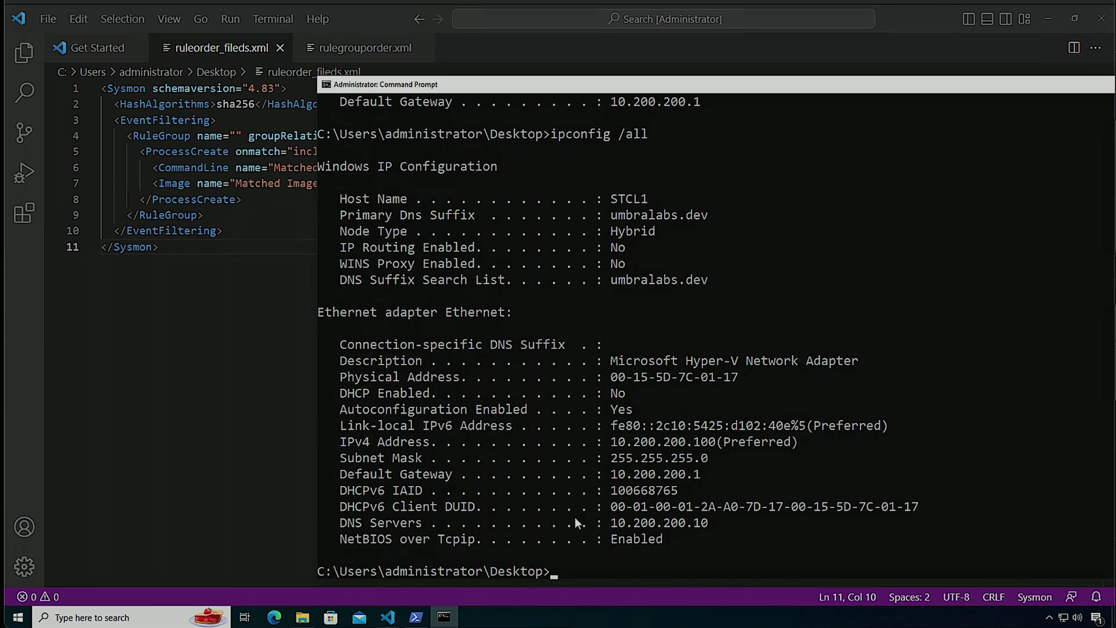
Rerun Get-SysmonProcessCreateEvent in PowerShell to check the new event's RuleName
{"action": "left_click", "coordinate": [415, 617]}
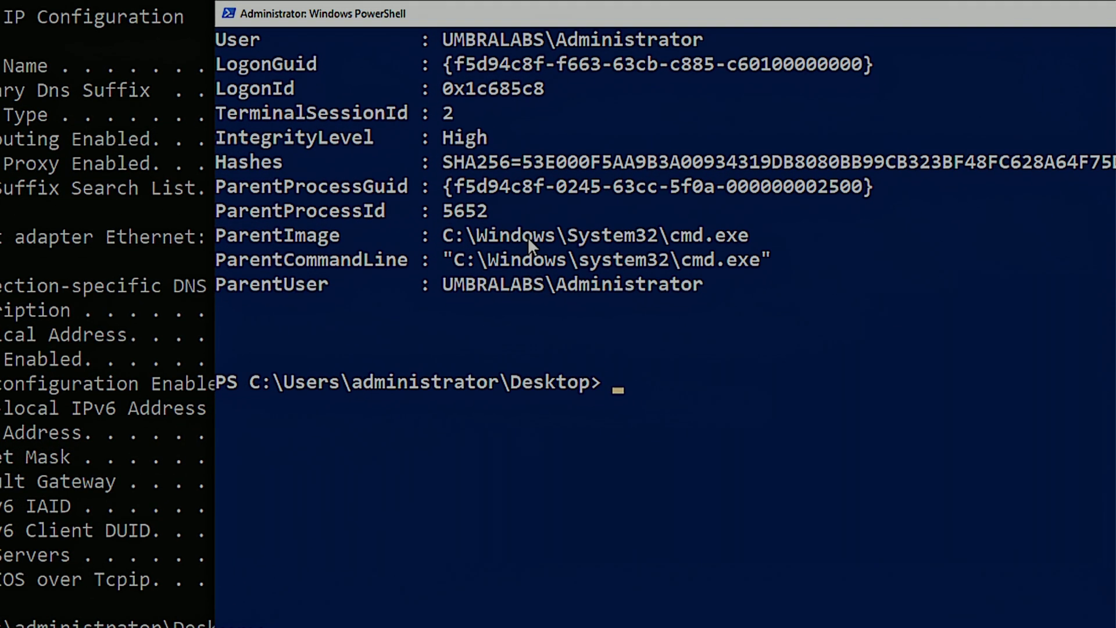
{"action": "key", "text": "Up"}
{"action": "key", "text": "Return"}
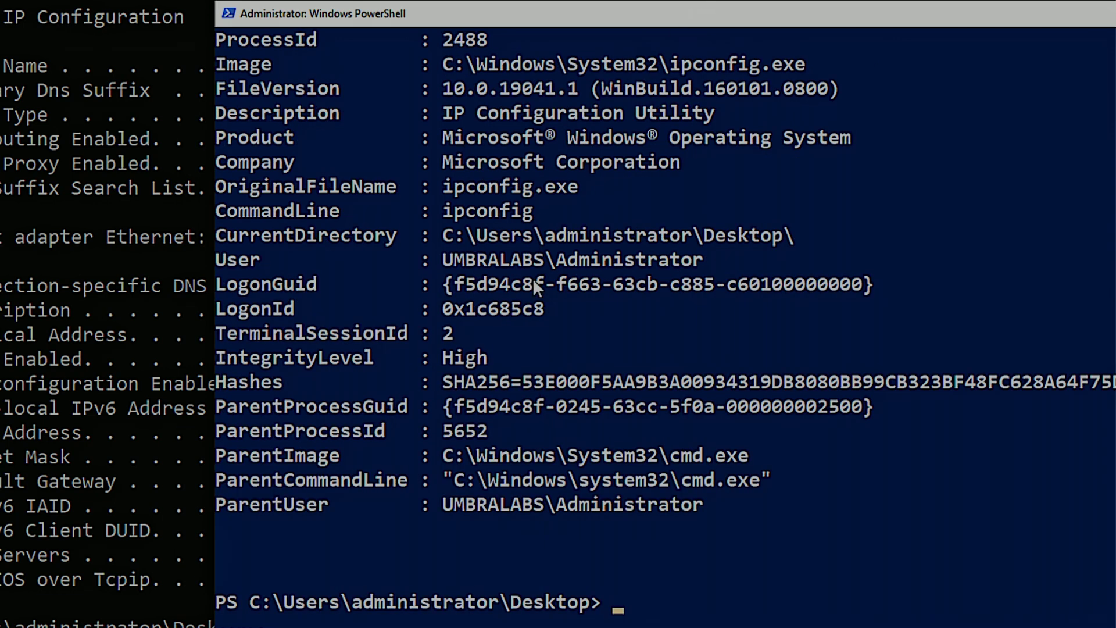
{"action": "scroll", "coordinate": [532, 277], "scroll_direction": "up", "scroll_amount": 1}
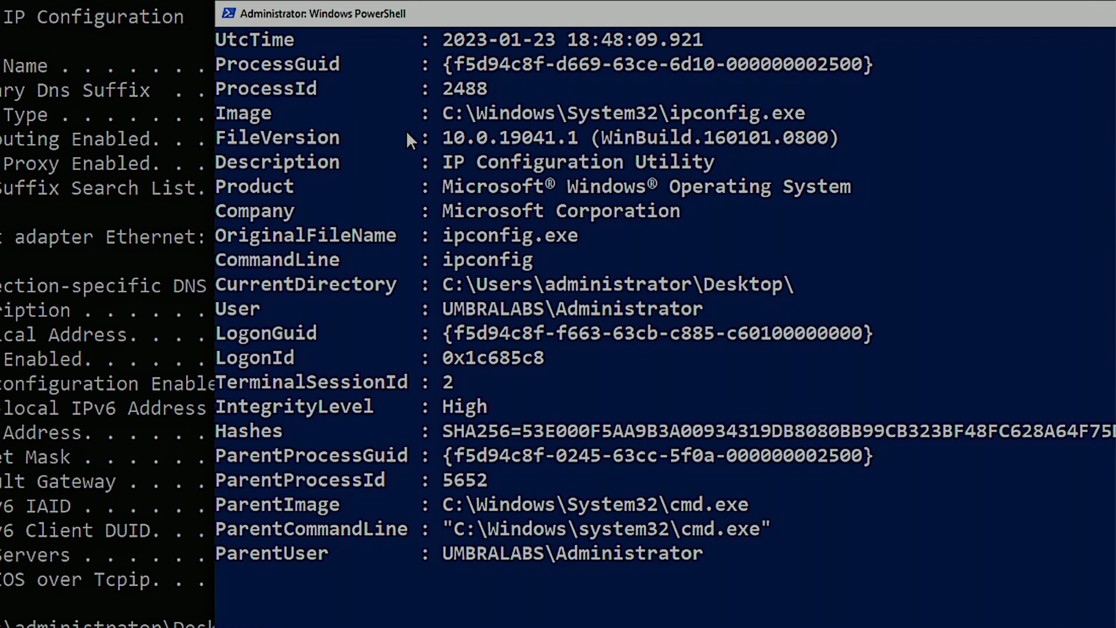
{"action": "scroll", "coordinate": [335, 152], "scroll_direction": "up", "scroll_amount": 3}
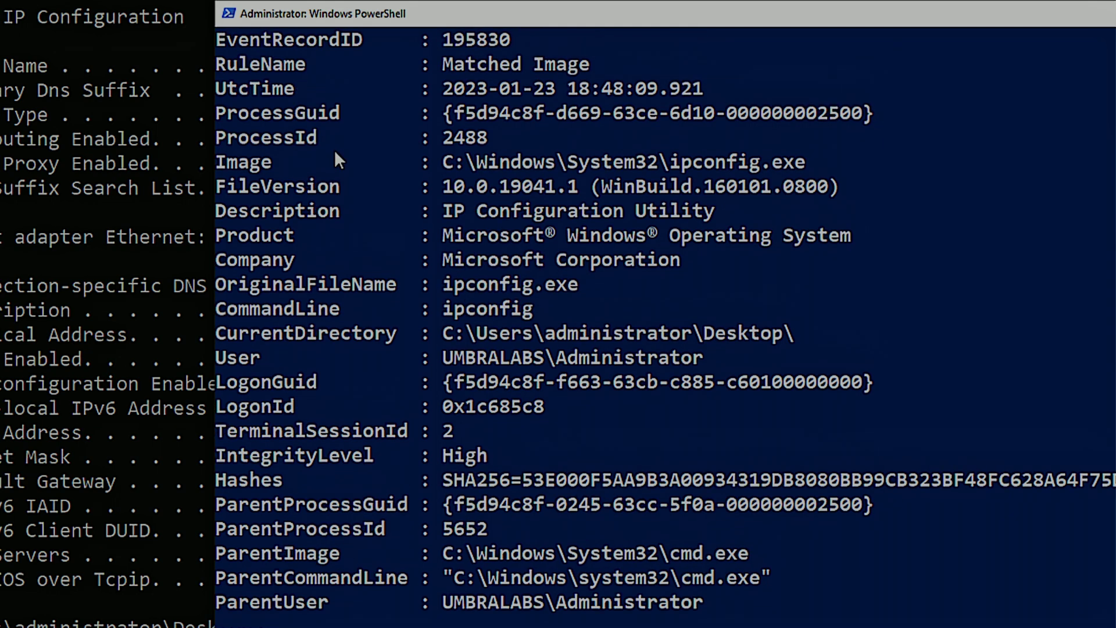
{"action": "scroll", "coordinate": [335, 152], "scroll_direction": "up", "scroll_amount": 1}
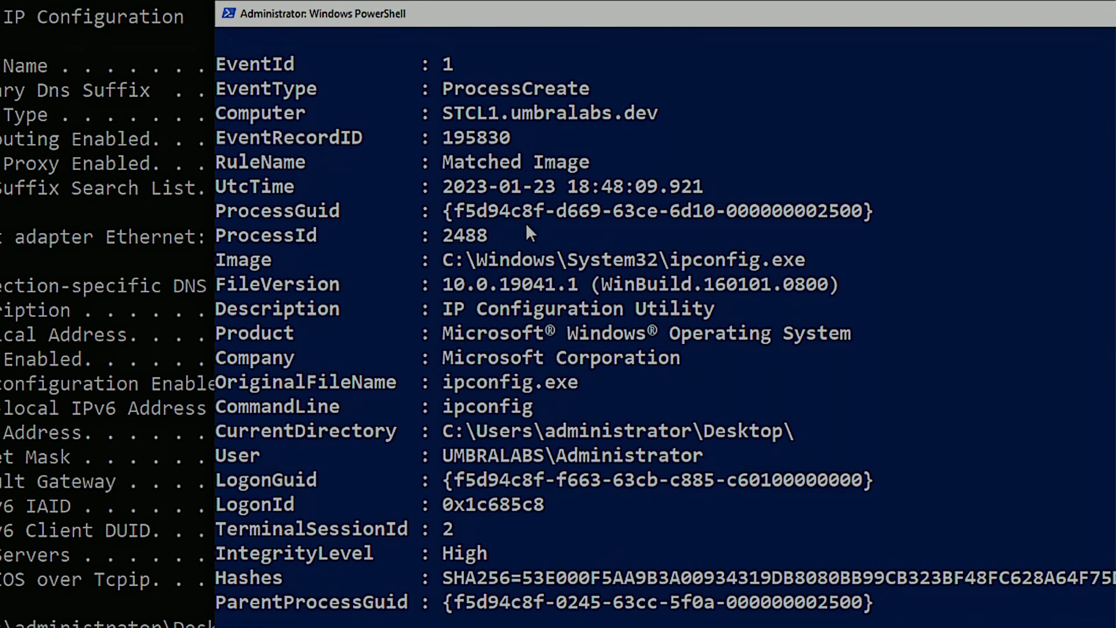
{"action": "scroll", "coordinate": [527, 228], "scroll_direction": "up", "scroll_amount": 6}
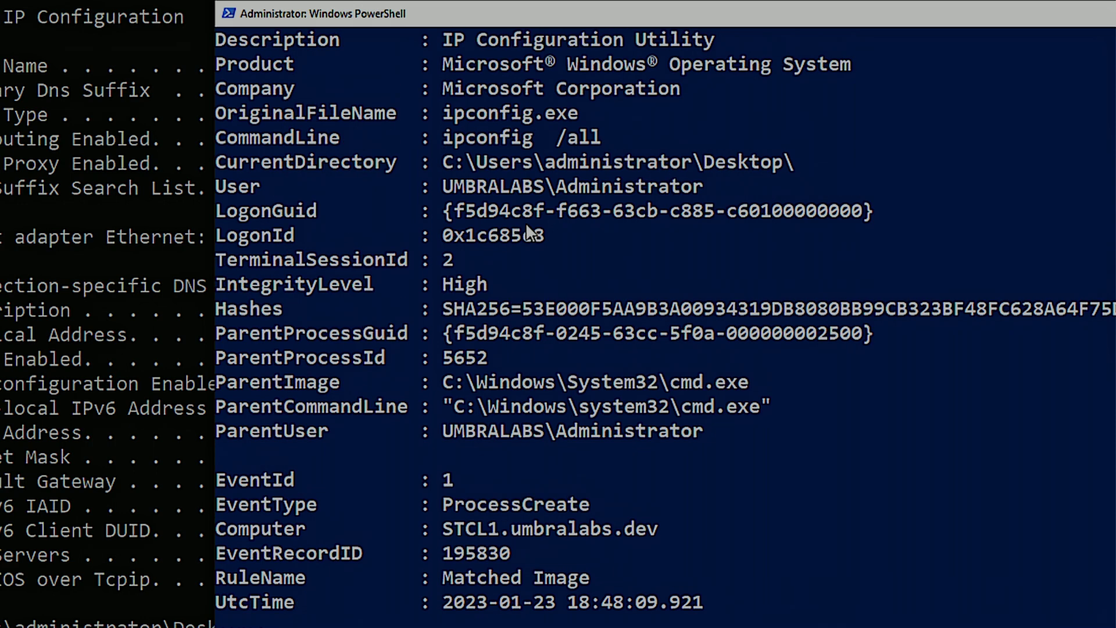
{"action": "scroll", "coordinate": [527, 232], "scroll_direction": "up", "scroll_amount": 3}
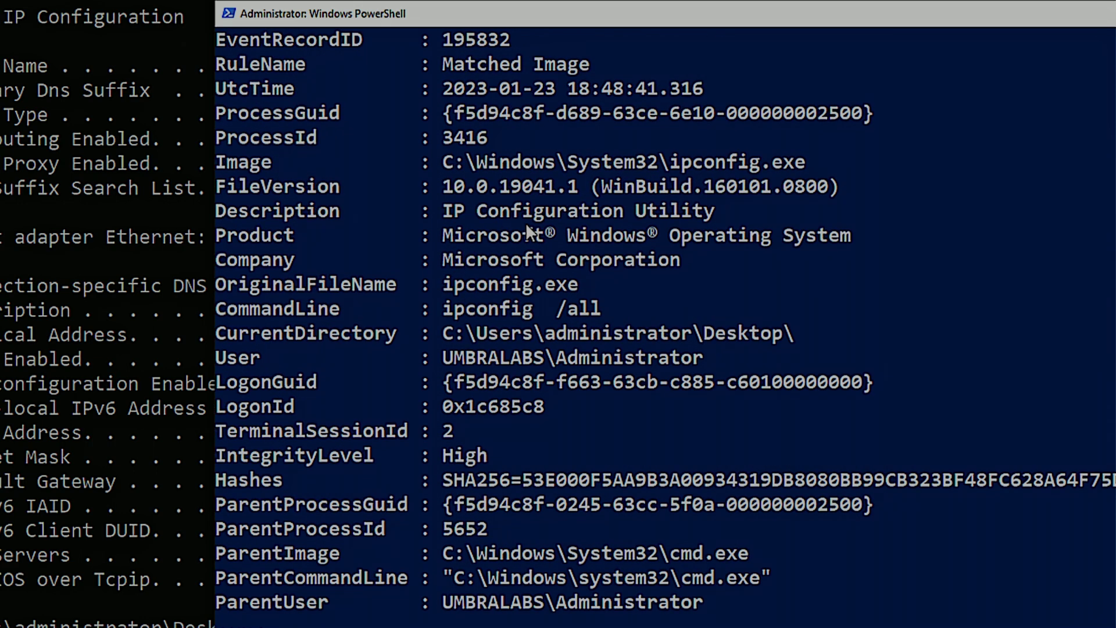
{"action": "scroll", "coordinate": [526, 222], "scroll_direction": "up", "scroll_amount": 3}
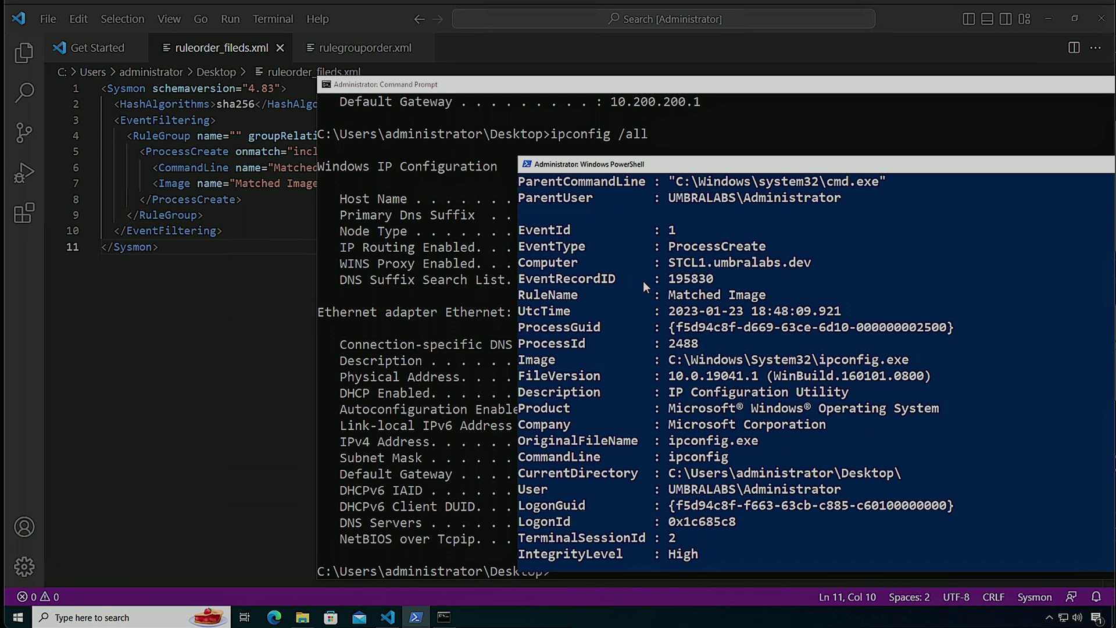
Clear the console, run sysmon -s, and scroll to the ProcessCreate field definitions
{"action": "key", "text": "ctrl+l"}
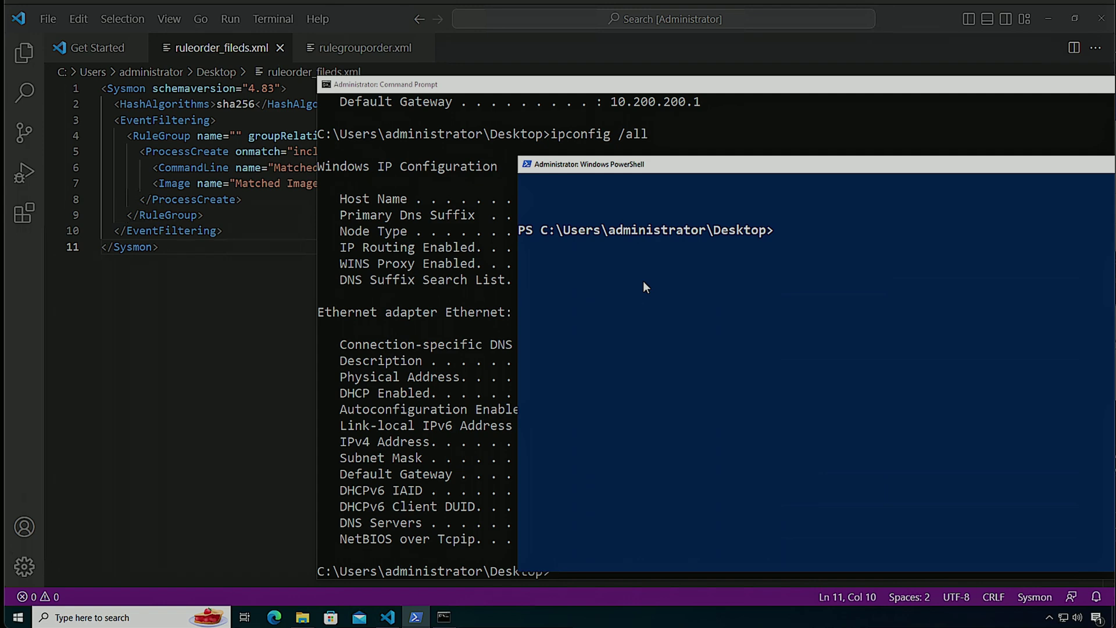
{"action": "type", "text": "sysmon -s"}
{"action": "key", "text": "Return"}
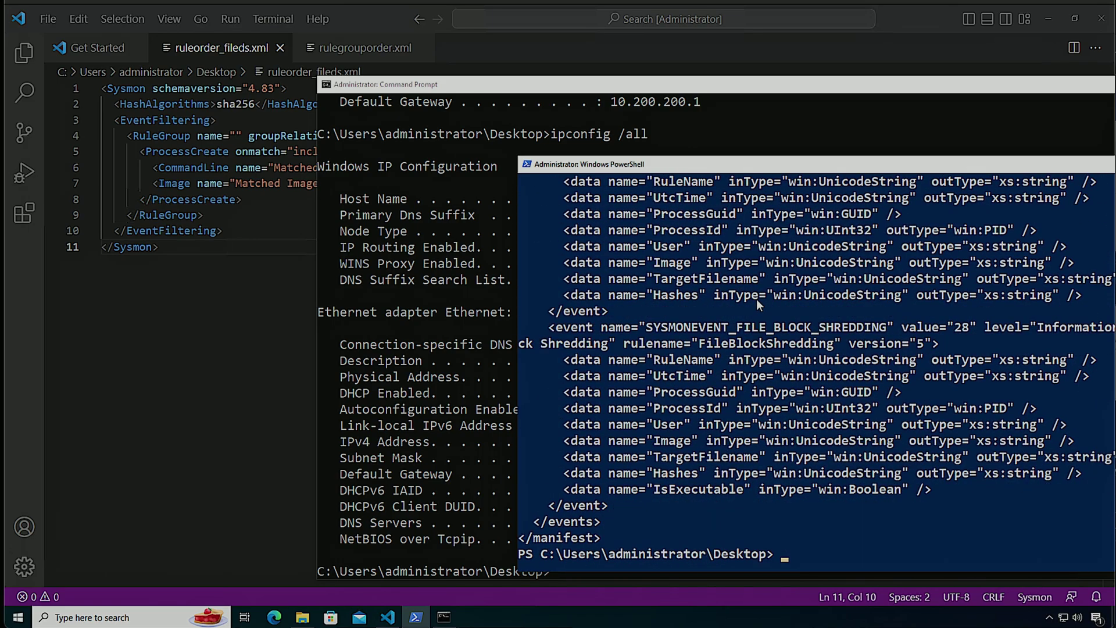
{"action": "scroll", "coordinate": [755, 298], "scroll_direction": "up", "scroll_amount": 10}
{"action": "scroll", "coordinate": [755, 299], "scroll_direction": "up", "scroll_amount": 15}
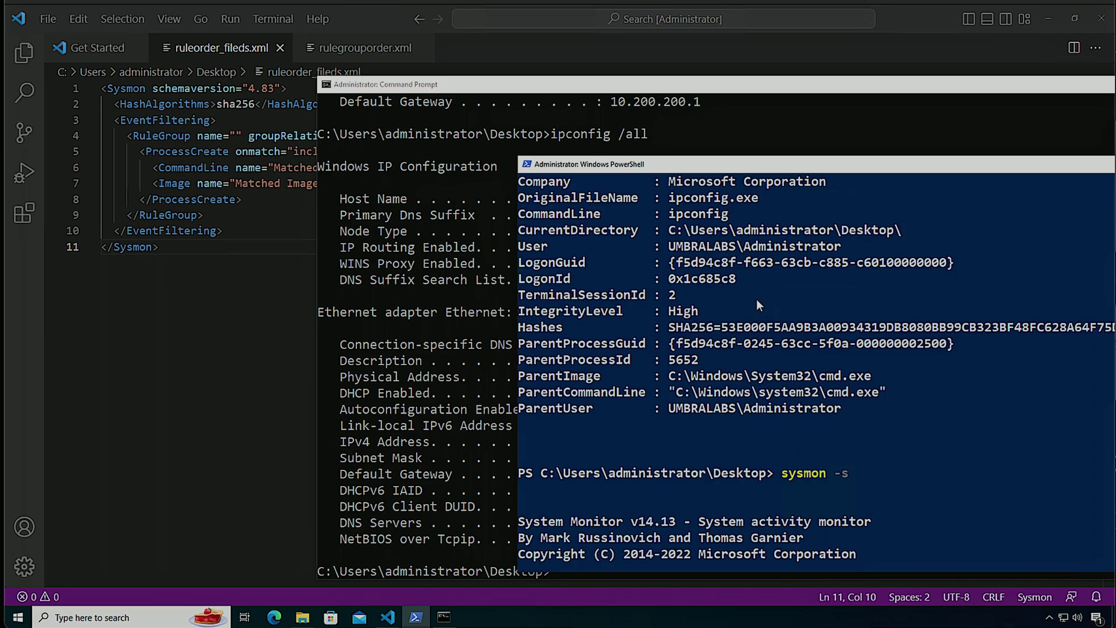
{"action": "scroll", "coordinate": [756, 299], "scroll_direction": "down", "scroll_amount": 4}
{"action": "scroll", "coordinate": [758, 304], "scroll_direction": "down", "scroll_amount": 12}
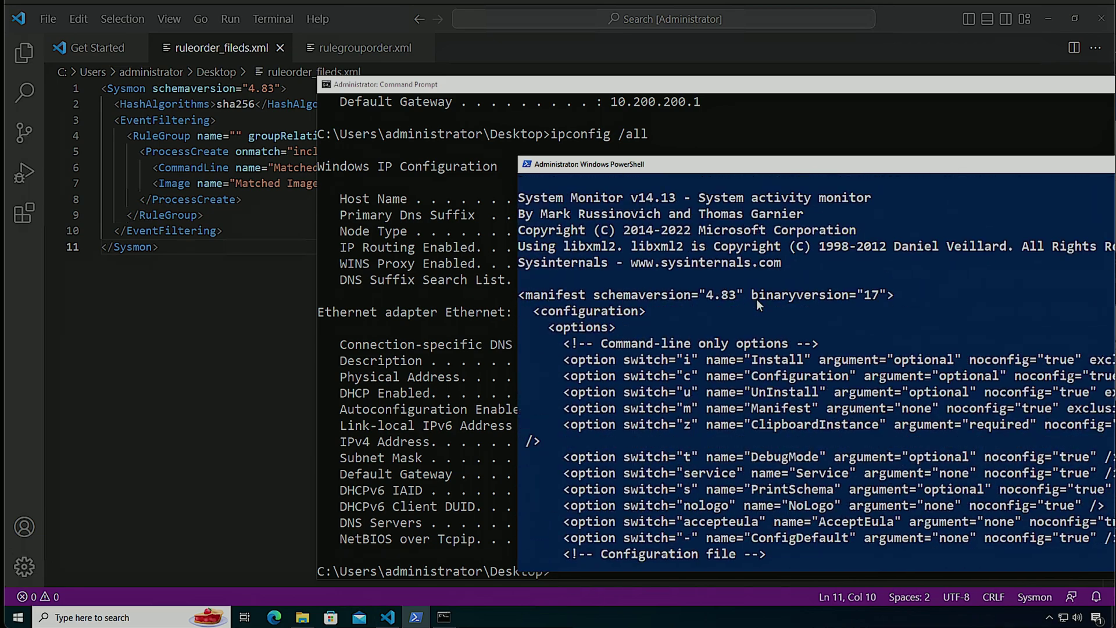
{"action": "scroll", "coordinate": [757, 304], "scroll_direction": "down", "scroll_amount": 7}
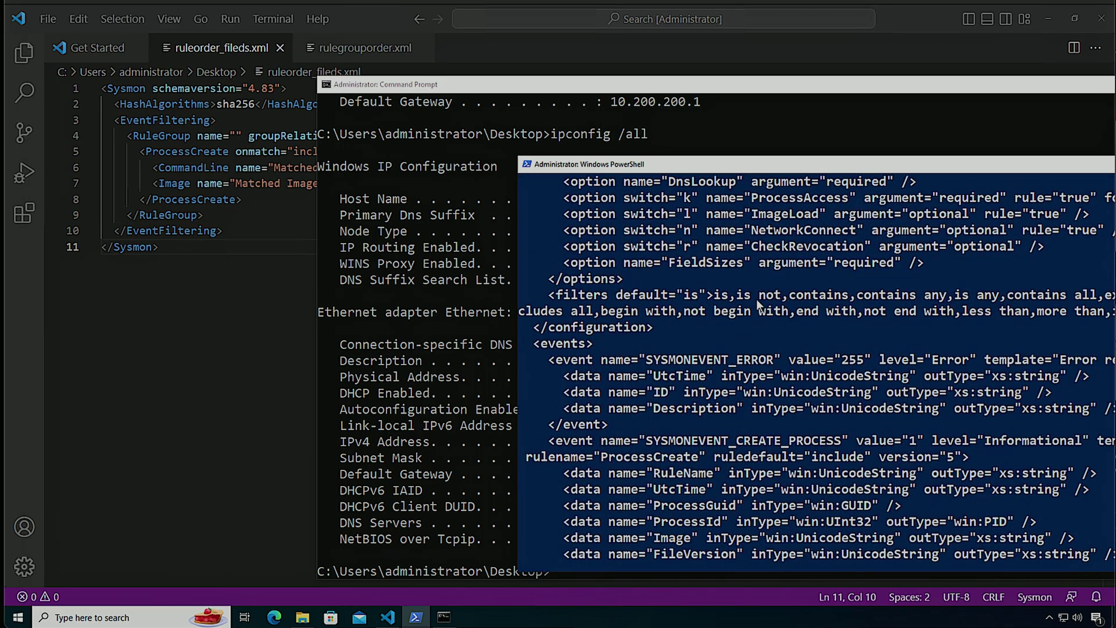
{"action": "scroll", "coordinate": [756, 299], "scroll_direction": "down", "scroll_amount": 2}
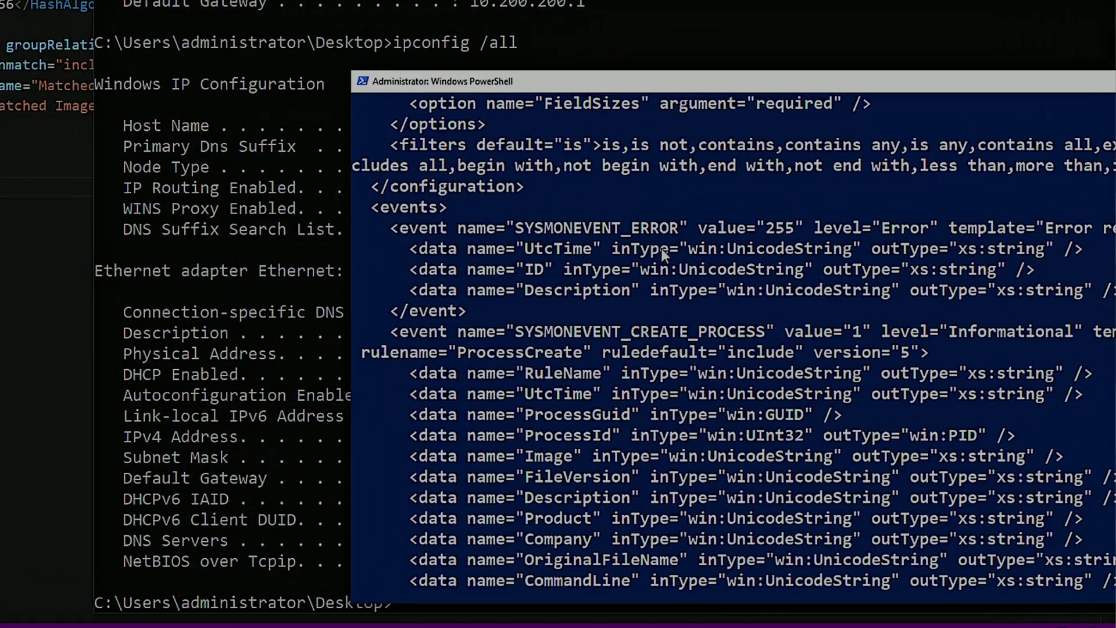
{"action": "scroll", "coordinate": [660, 249], "scroll_direction": "down", "scroll_amount": 2}
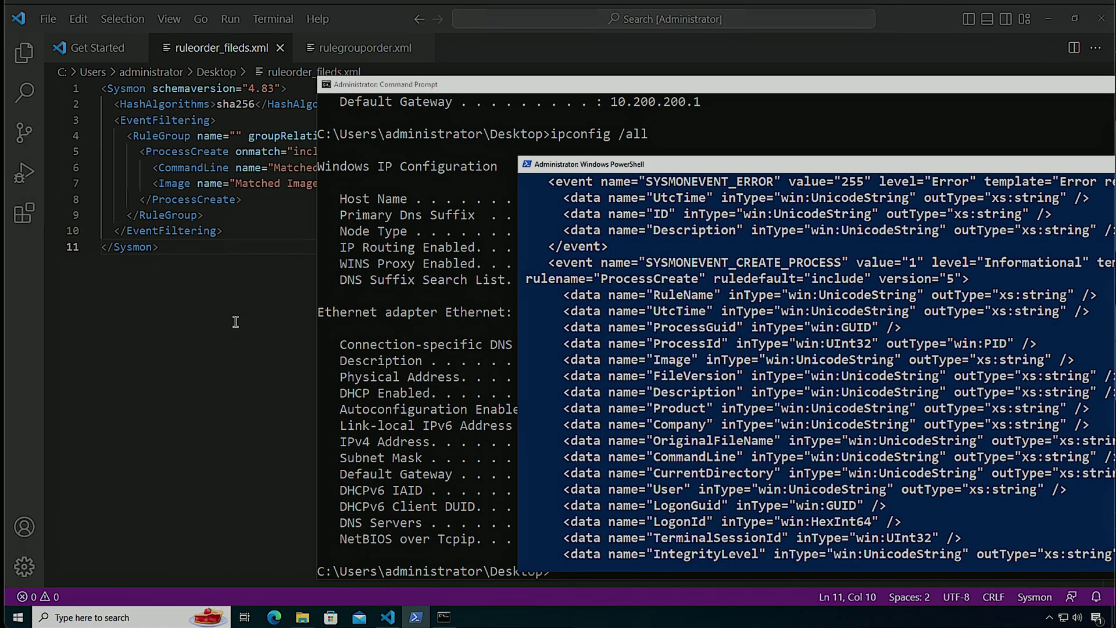
In rulegrouporder.xml, move the CommandLine and Image filters below the compound rule
{"action": "left_click", "coordinate": [235, 321]}
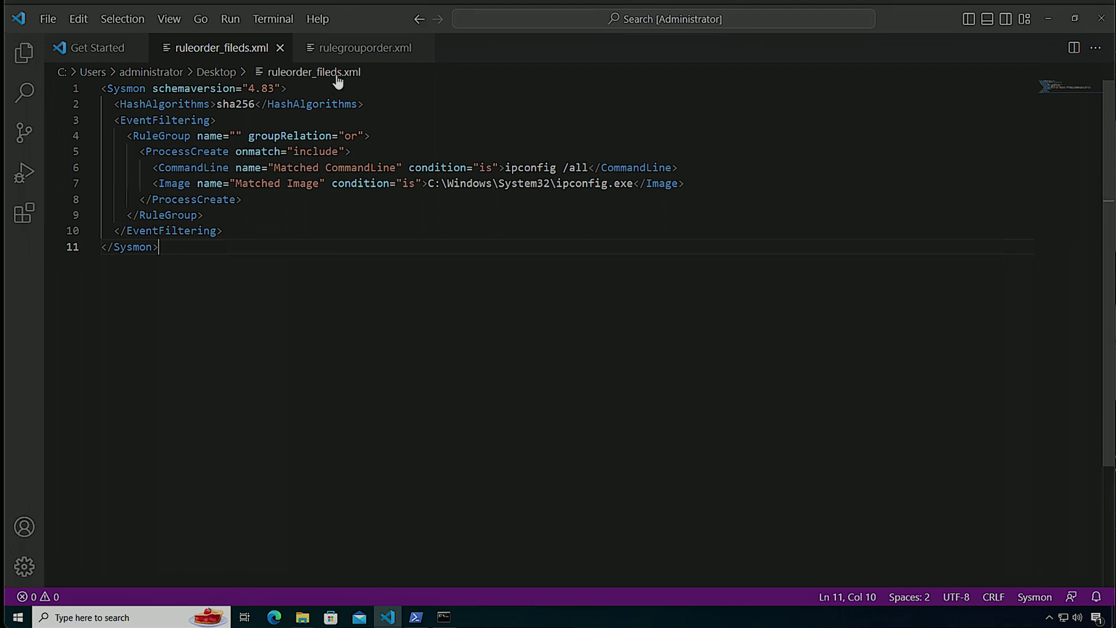
{"action": "left_click", "coordinate": [347, 51]}
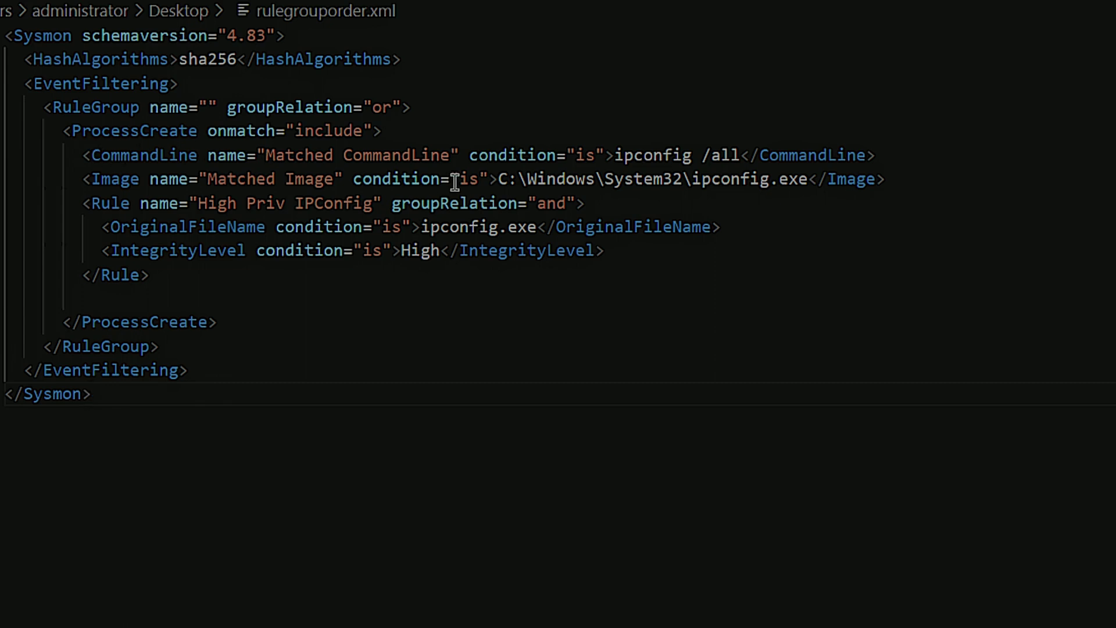
{"action": "left_click_drag", "start_coordinate": [906, 180], "coordinate": [82, 155]}
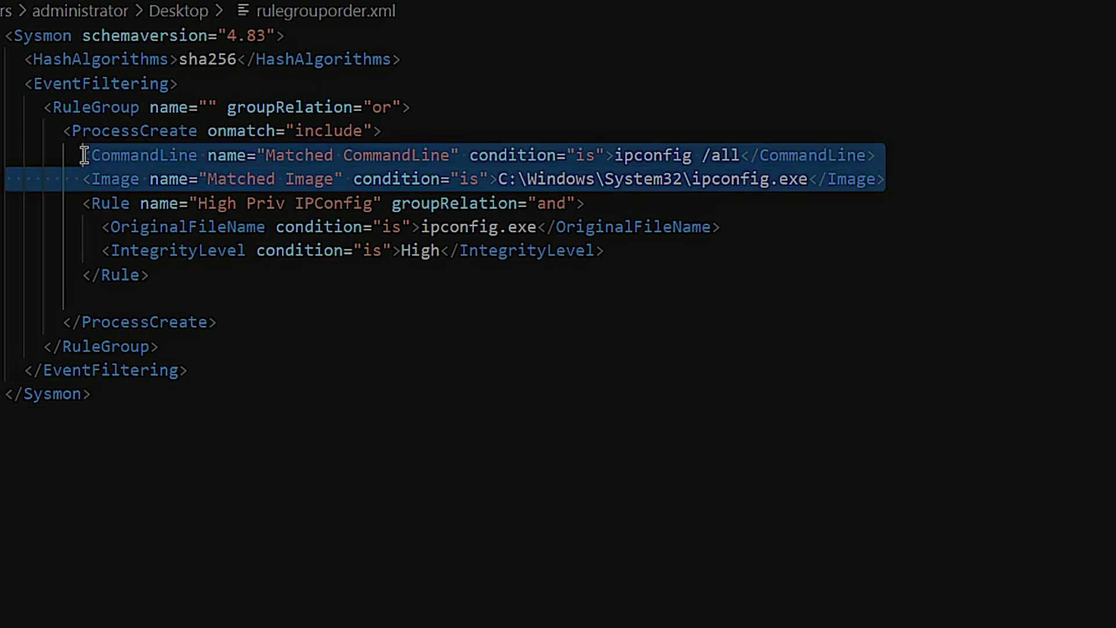
{"action": "right_click", "coordinate": [158, 157]}
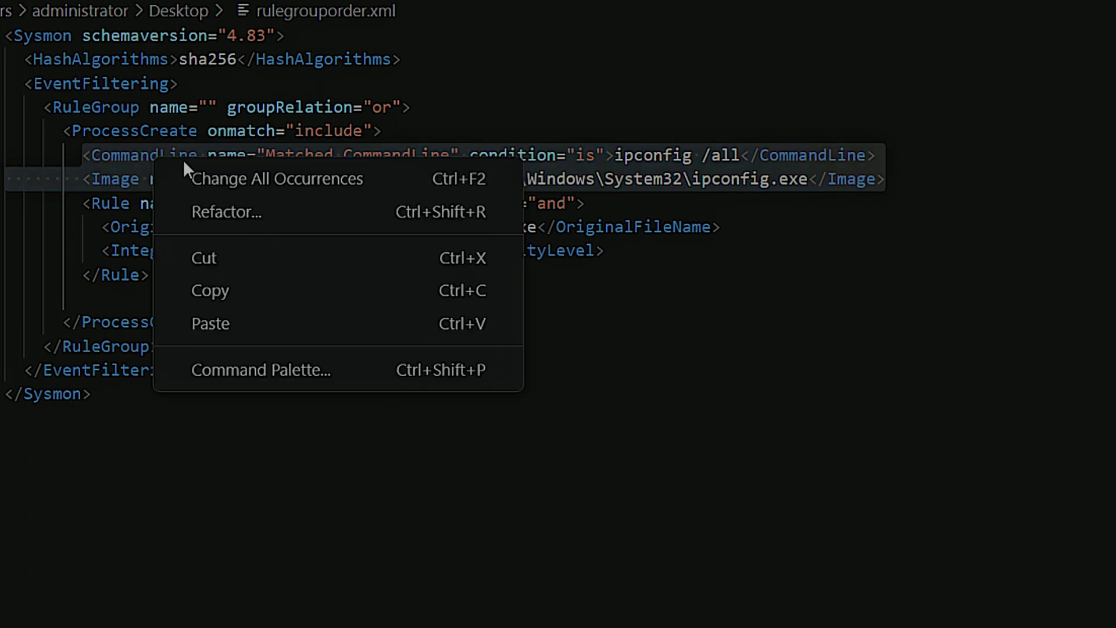
{"action": "left_click", "coordinate": [232, 265]}
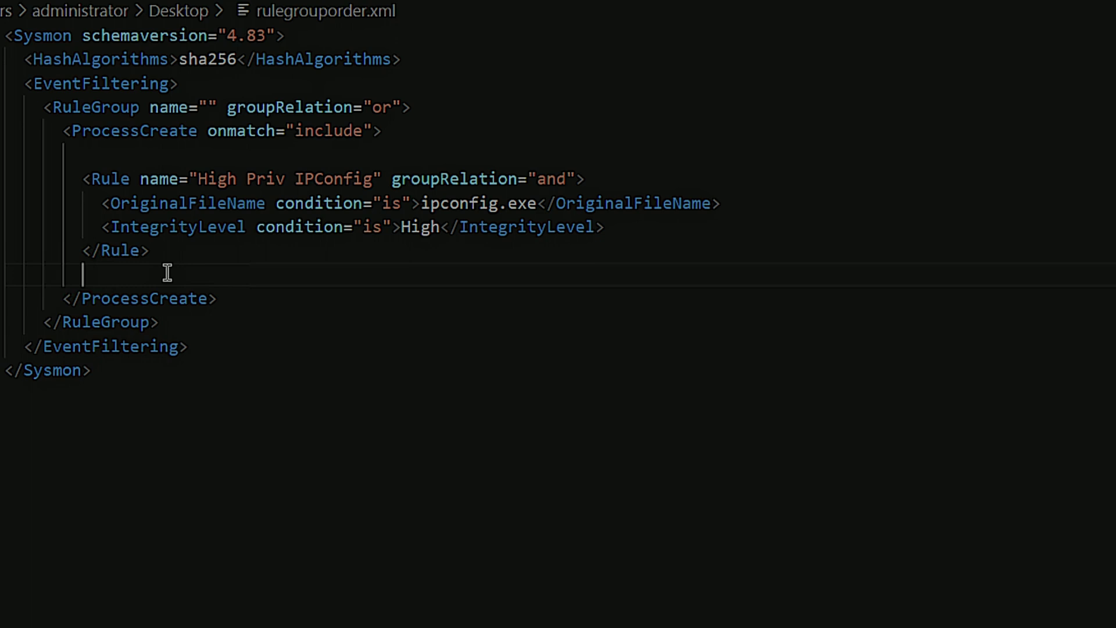
{"action": "key", "text": "ctrl+v"}
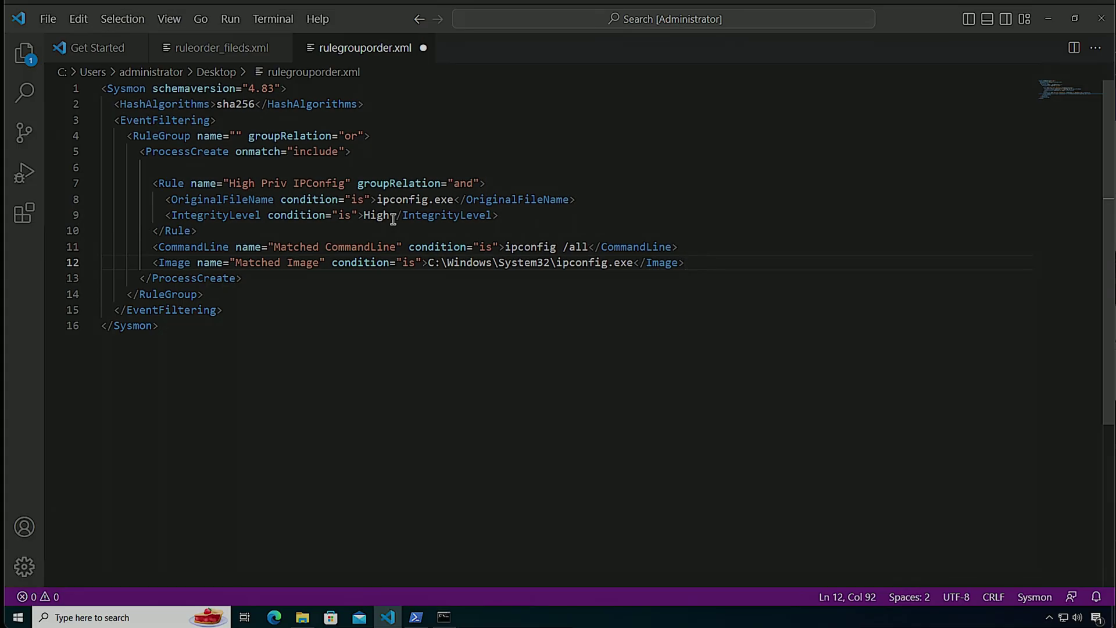
Finish the IntegrityLevel High condition and save rulegrouporder.xml
{"action": "key", "text": "super"}
{"action": "left_click", "coordinate": [393, 215]}
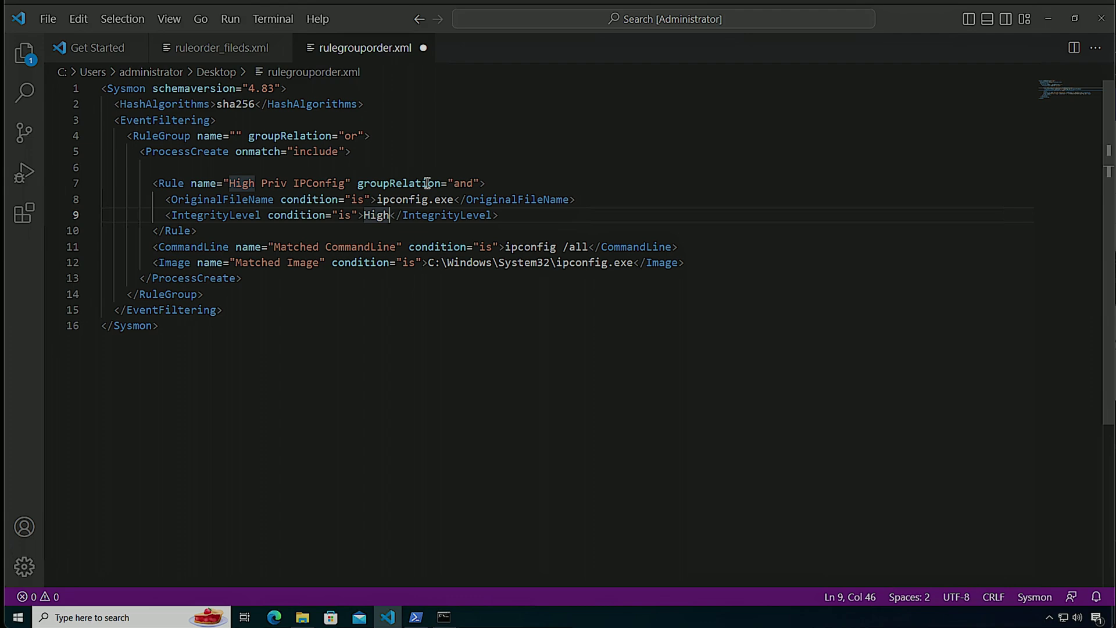
{"action": "key", "text": "ctrl+s"}
Clear the console and apply rulegrouporder.xml with sysmon -c .\rulegrouporder.xml
{"action": "left_click", "coordinate": [414, 618]}
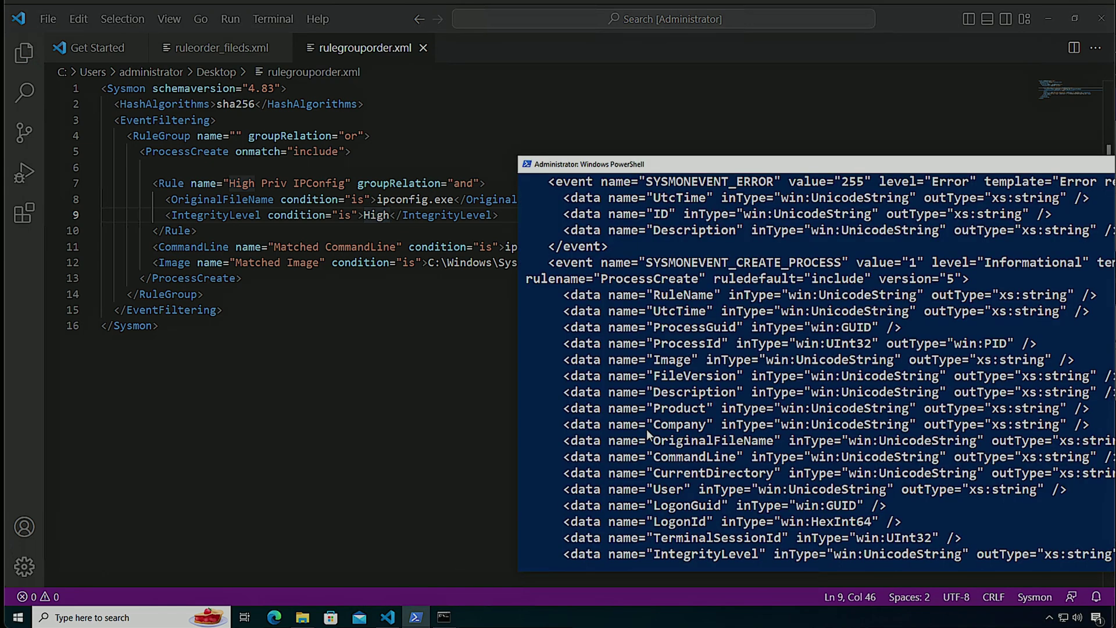
{"action": "type", "text": "cls"}
{"action": "key", "text": "Return"}
{"action": "type", "text": "sysmo"}
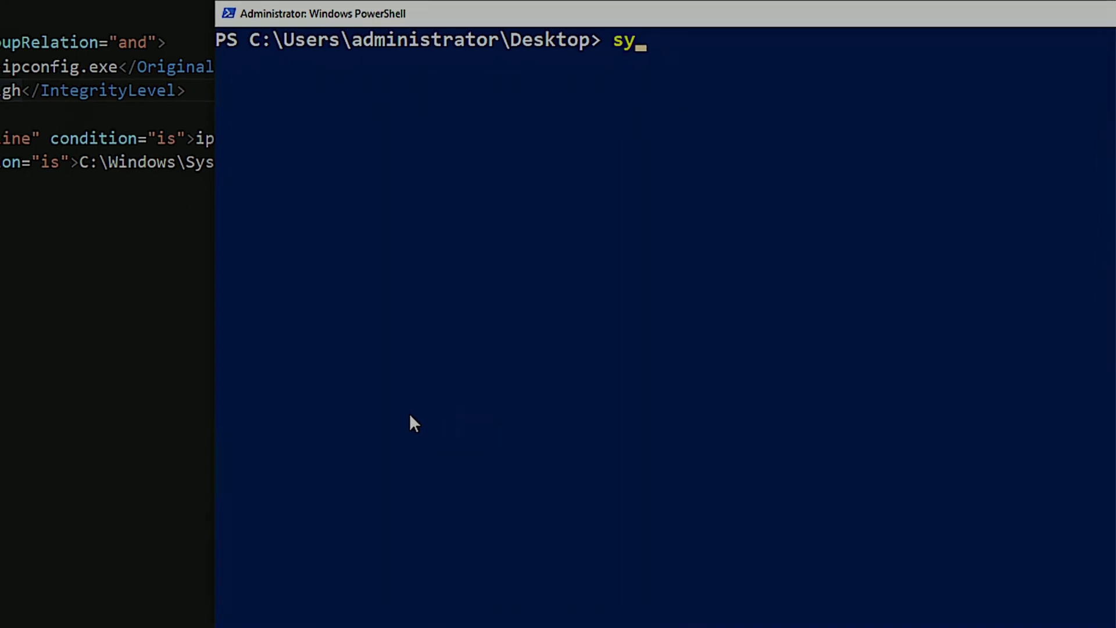
{"action": "type", "text": "n -c "}
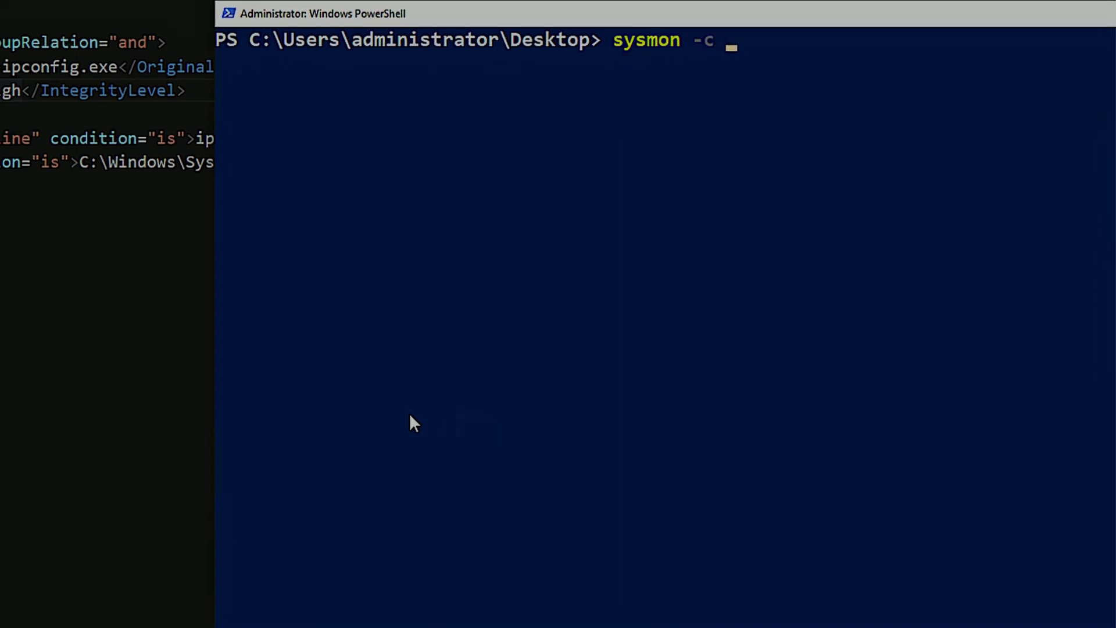
{"action": "type", "text": ".\\rulg"}
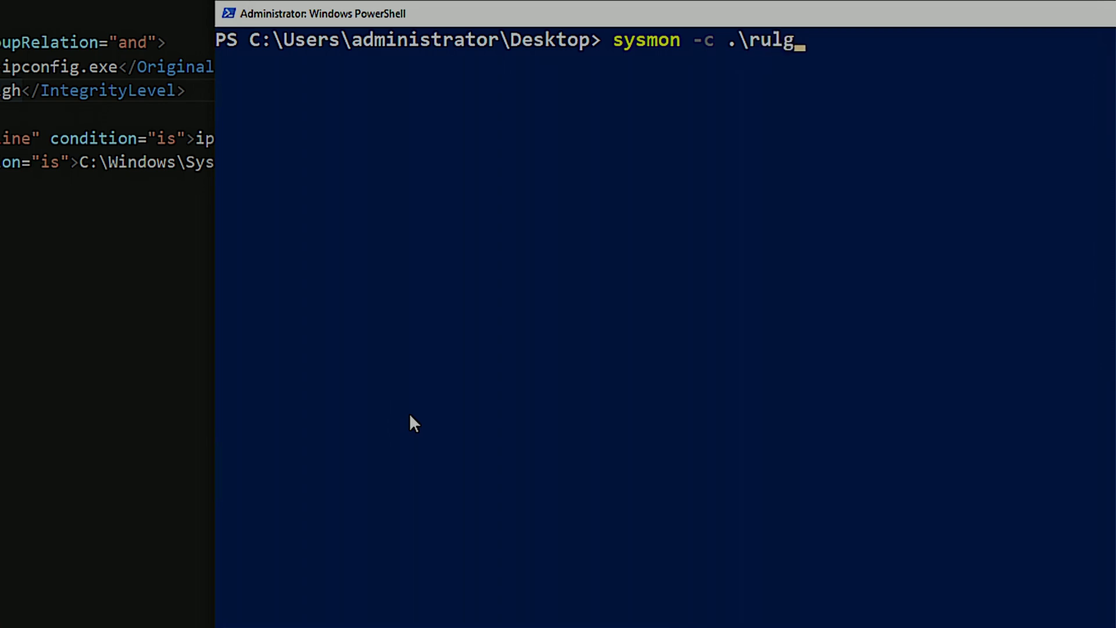
{"action": "type", "text": "r"}
{"action": "key", "text": "BackSpace"}
{"action": "key", "text": "BackSpace"}
{"action": "type", "text": "er"}
{"action": "key", "text": "BackSpace"}
{"action": "key", "text": "Tab"}
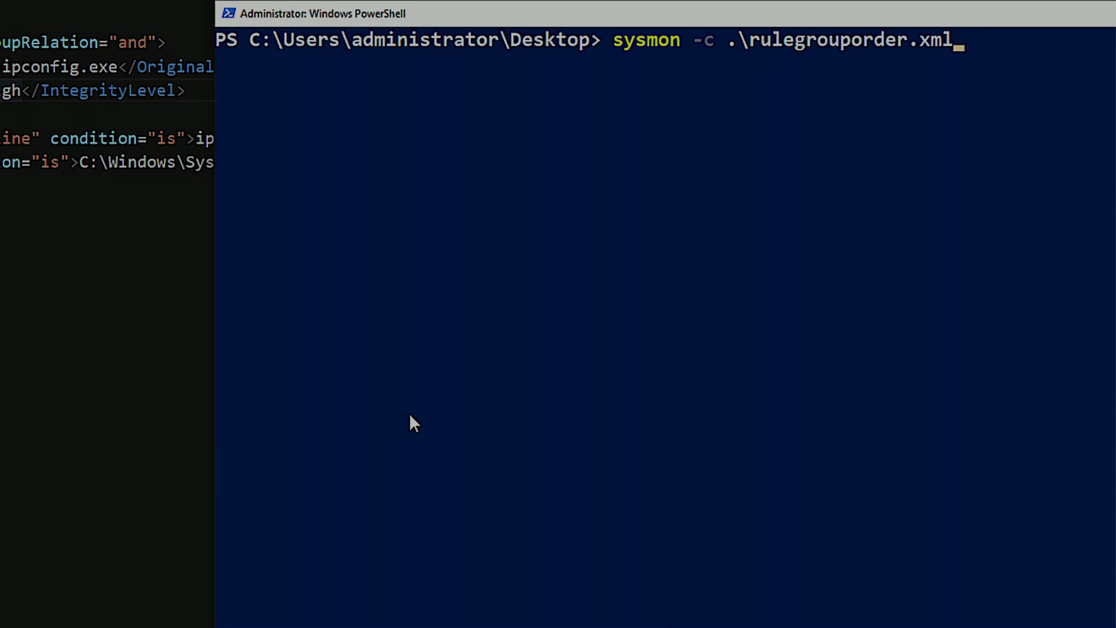
{"action": "key", "text": "Return"}
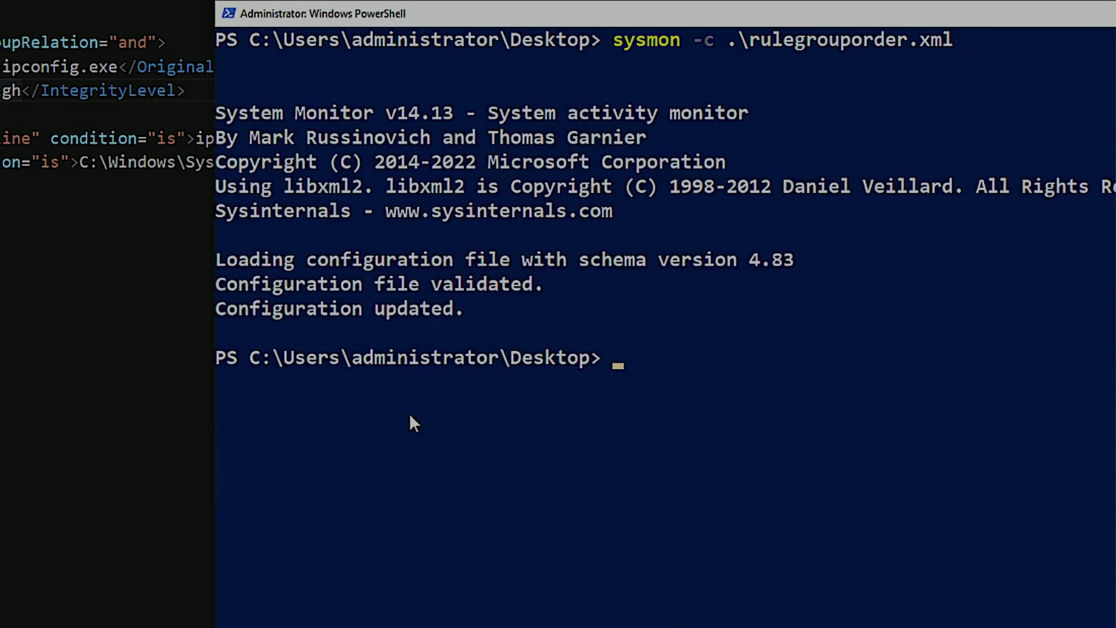
Display Sysmon's current configuration with sysmon -c to confirm the High Priv IPConfig rule
{"action": "type", "text": "sysmop"}
{"action": "key", "text": "BackSpace"}
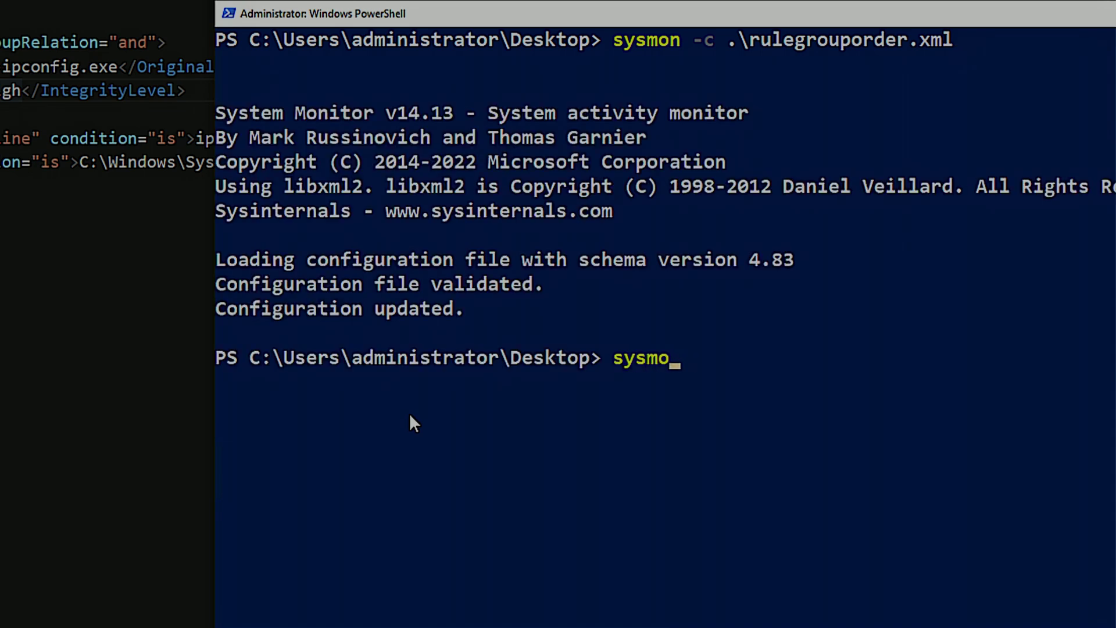
{"action": "type", "text": "n -c"}
{"action": "key", "text": "Return"}
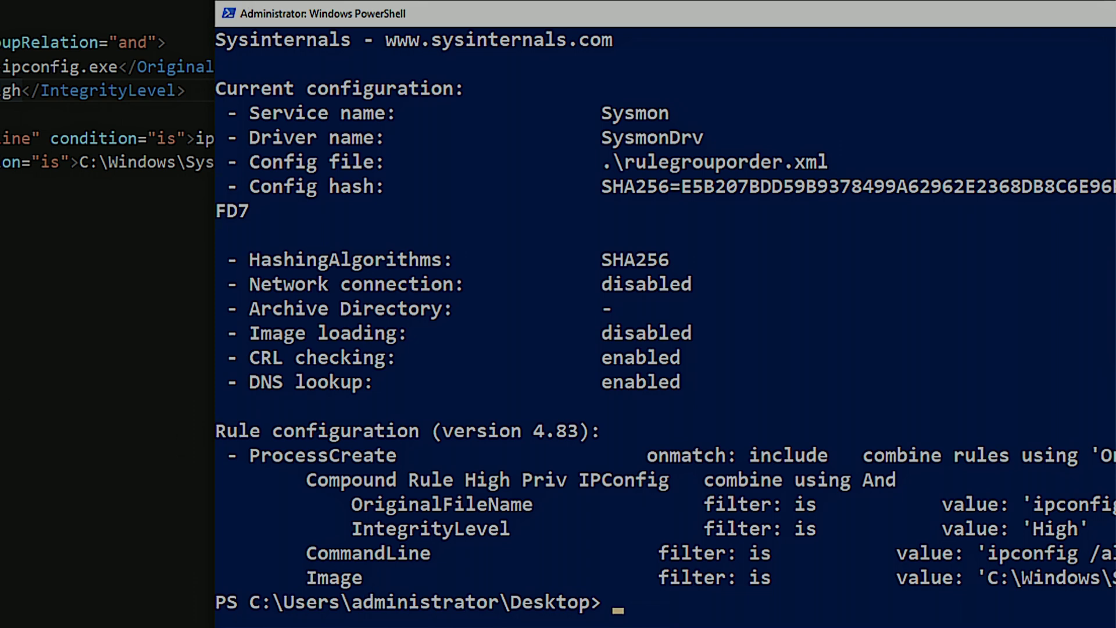
Clear the Microsoft-Windows-Sysmon/Operational event log with Clear-WinEvent
{"action": "mouse_move", "coordinate": [103, 626]}
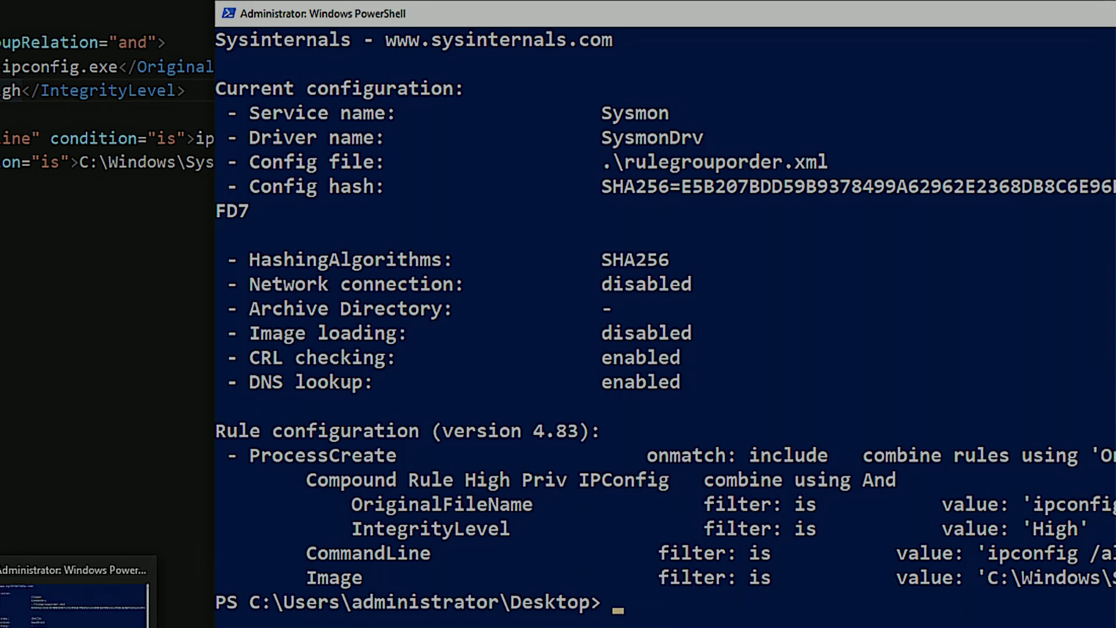
{"action": "left_click", "coordinate": [402, 480]}
{"action": "key", "text": "Up"}
{"action": "key", "text": "Up"}
{"action": "key", "text": "Up"}
{"action": "key", "text": "Up"}
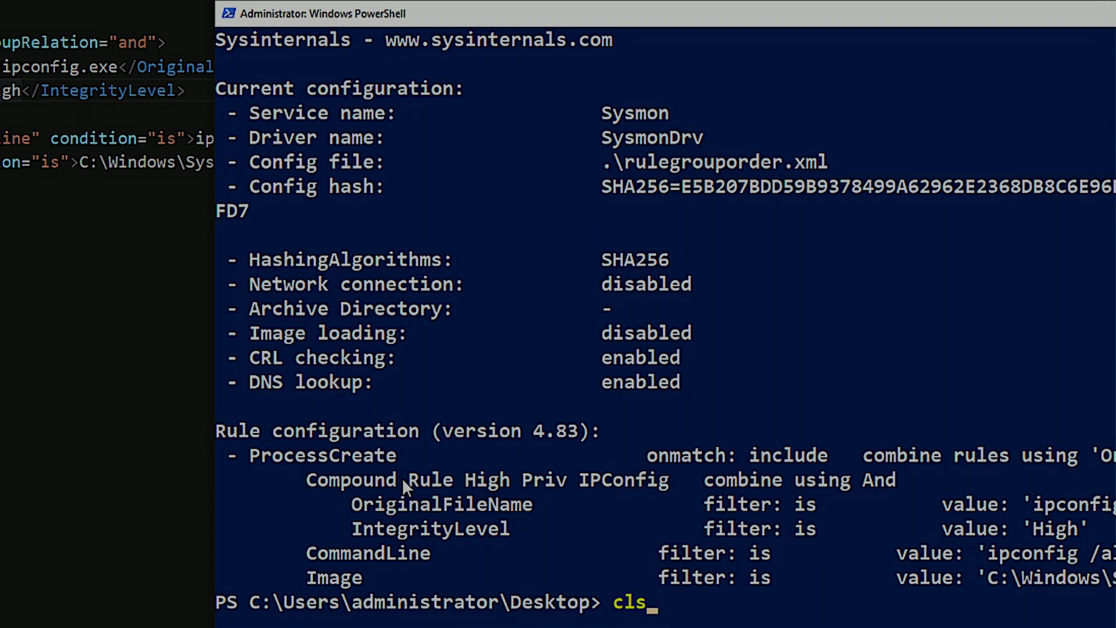
{"action": "key", "text": "Up"}
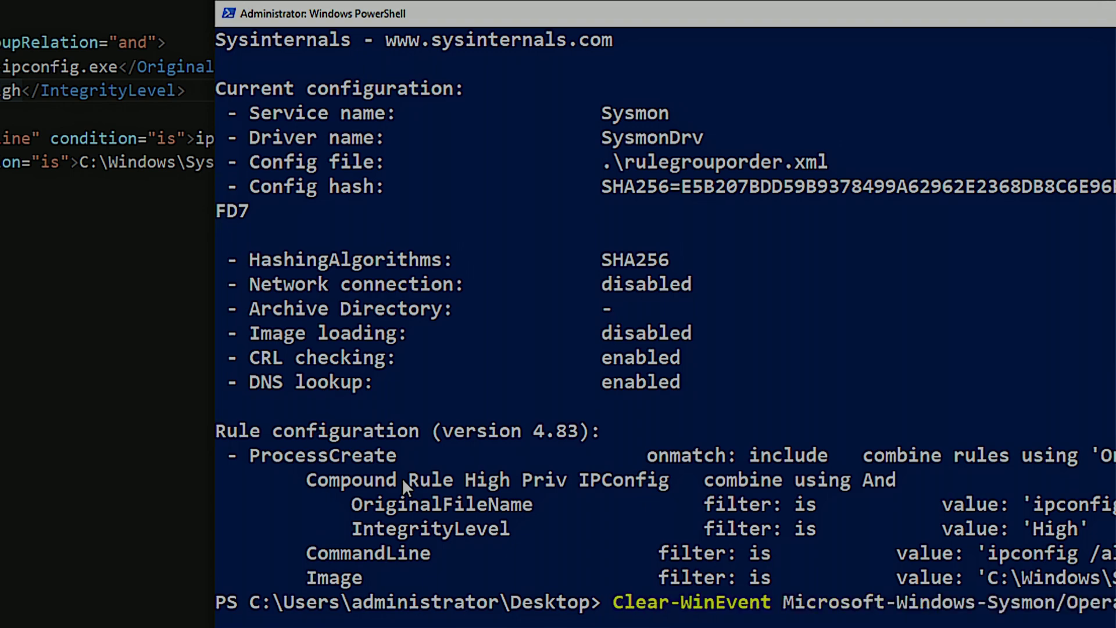
{"action": "key", "text": "Return"}
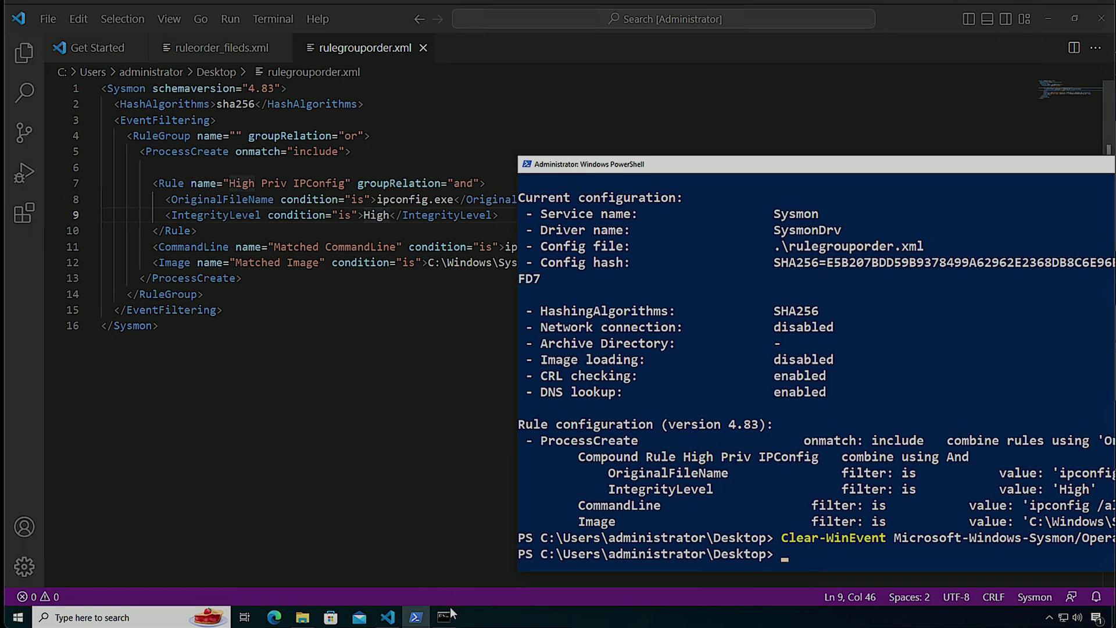
Run ipconfig /all in Command Prompt
{"action": "left_click", "coordinate": [451, 611]}
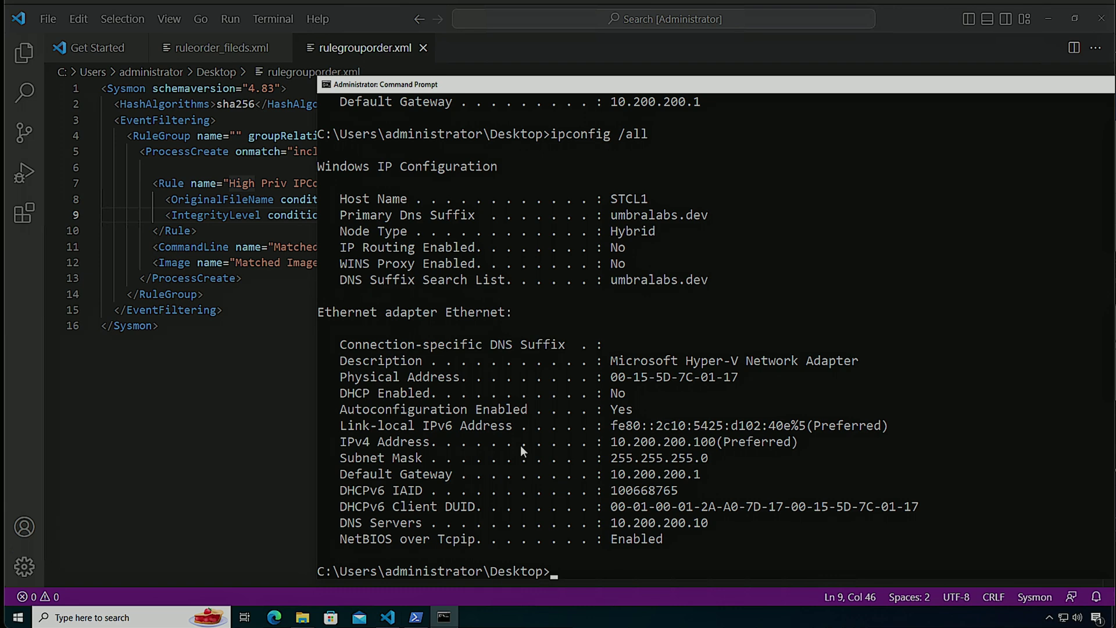
{"action": "type", "text": "ipconfig"}
{"action": "type", "text": " /a;;"}
{"action": "key", "text": "BackSpace"}
{"action": "key", "text": "BackSpace"}
{"action": "type", "text": "ll"}
{"action": "key", "text": "Return"}
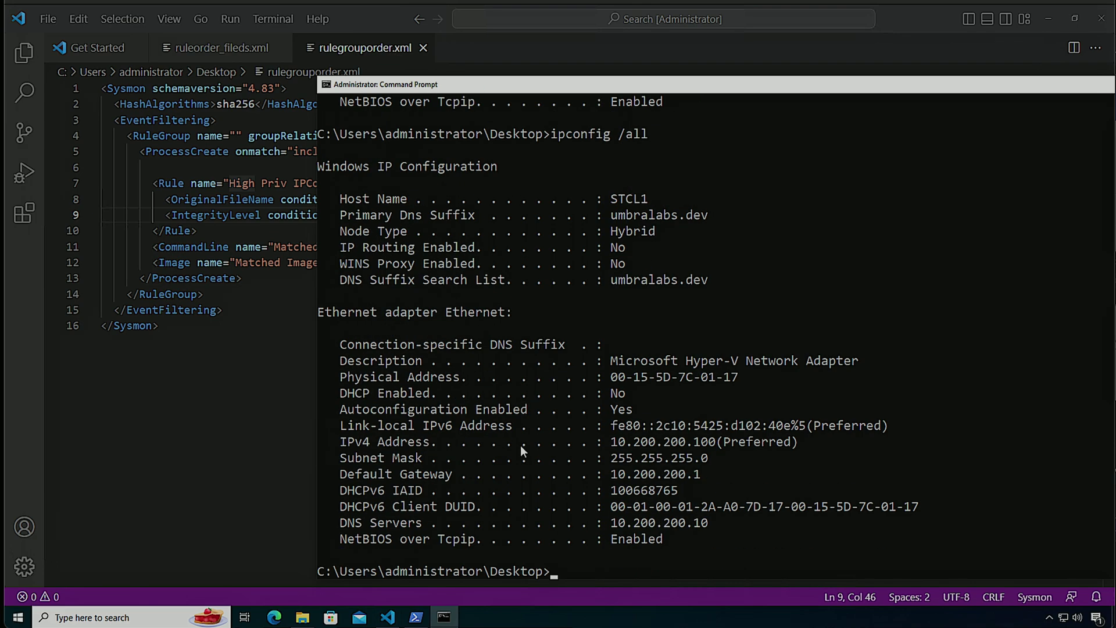
List Sysmon process-create events in PowerShell, showing event 195843 tagged High Priv IPConfig
{"action": "left_click", "coordinate": [415, 617]}
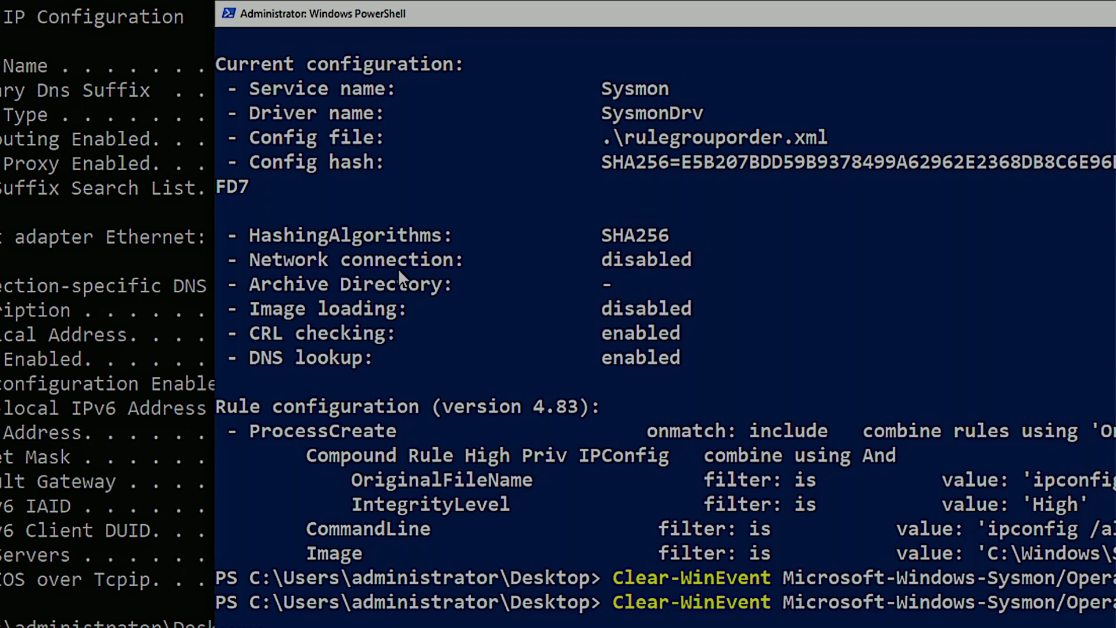
{"action": "key", "text": "Up"}
{"action": "key", "text": "Up"}
{"action": "key", "text": "Up"}
{"action": "key", "text": "Up"}
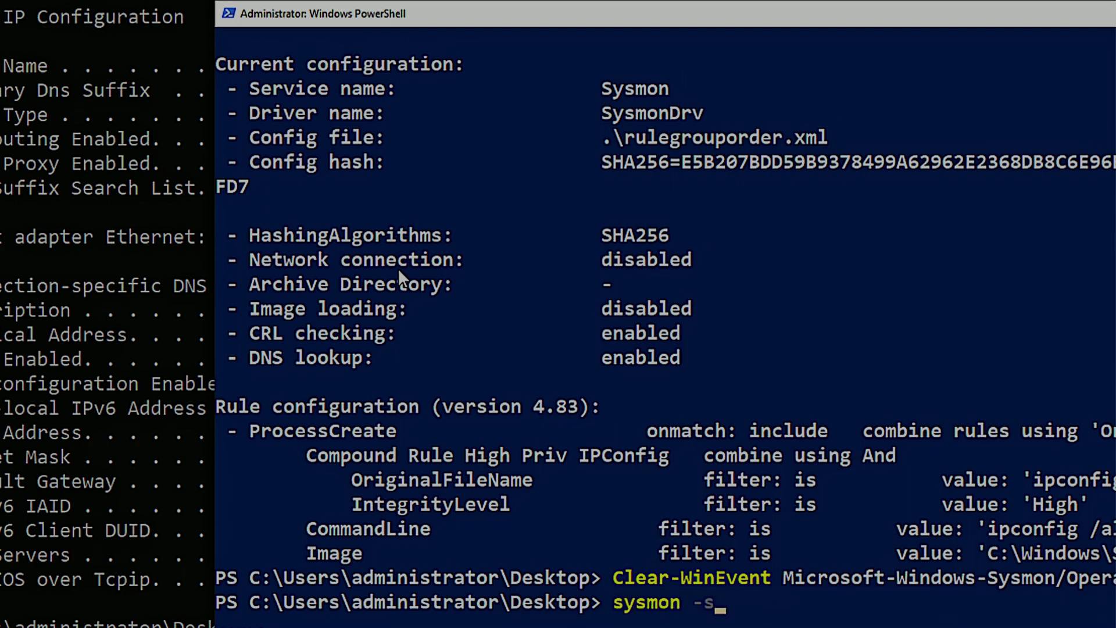
{"action": "key", "text": "Up"}
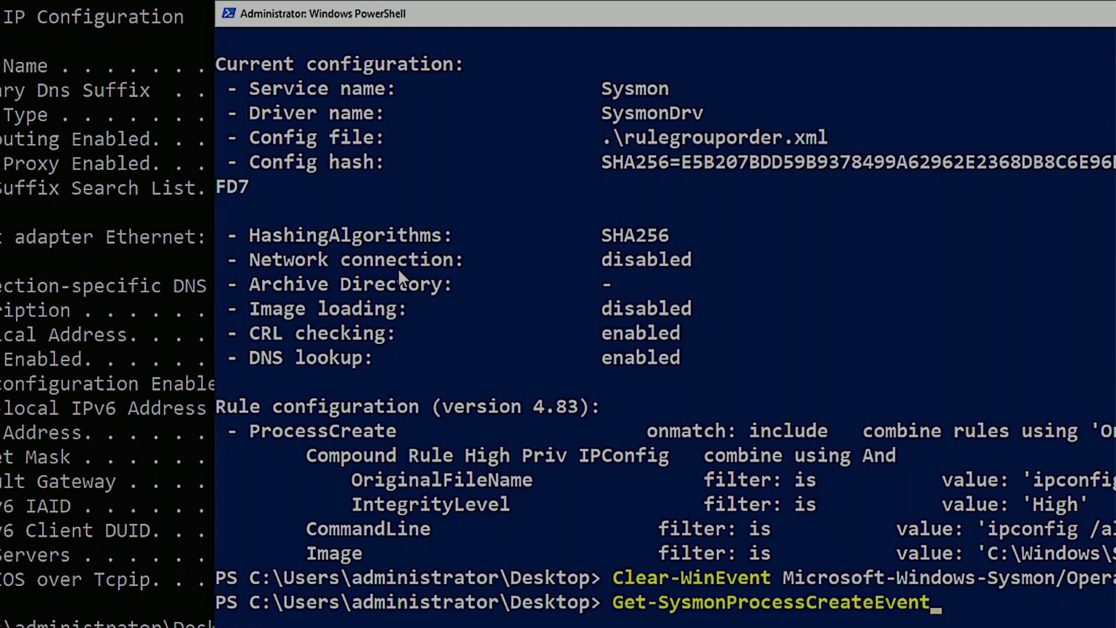
{"action": "key", "text": "Return"}
{"action": "scroll", "coordinate": [402, 272], "scroll_direction": "up", "scroll_amount": 3}
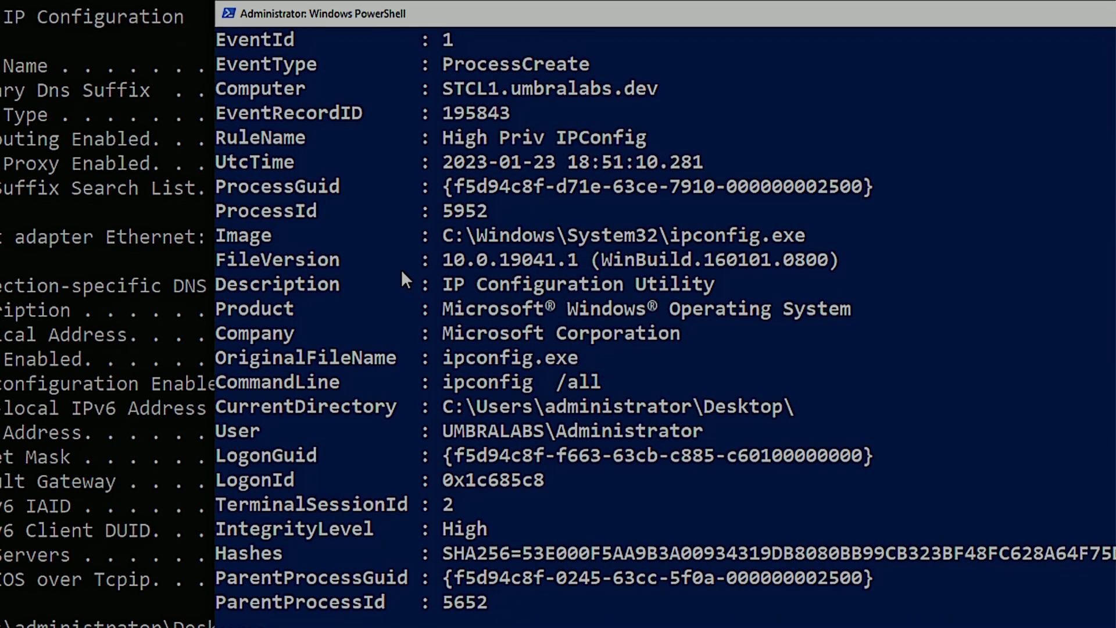
{"action": "scroll", "coordinate": [400, 270], "scroll_direction": "up", "scroll_amount": 1}
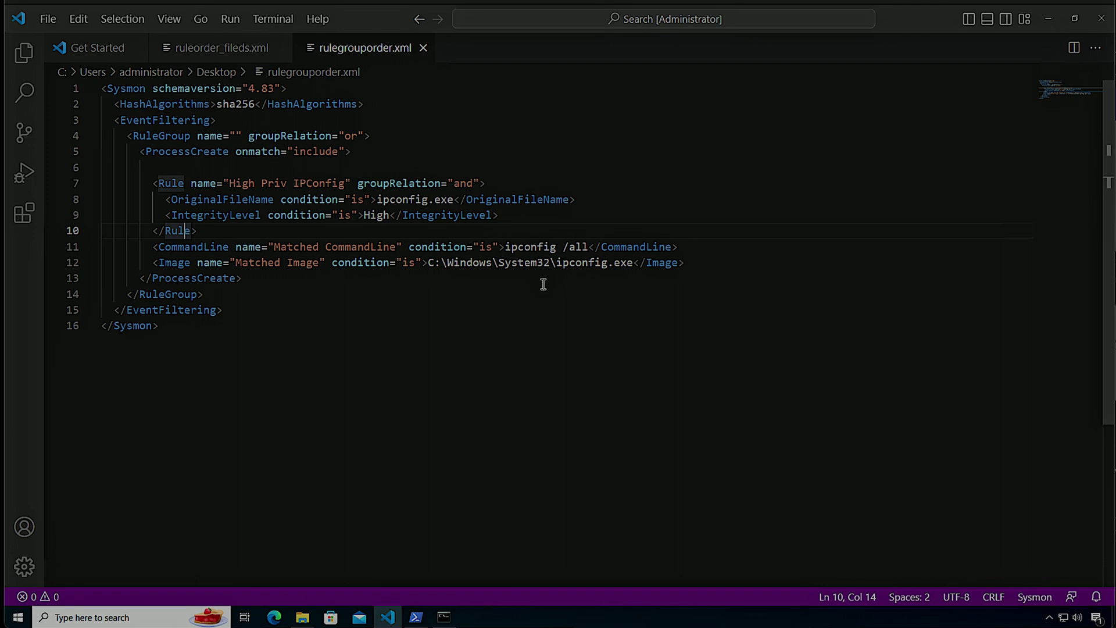
Cut the CommandLine and Image filter lines and paste them above the High Priv IPConfig rule
{"action": "left_click_drag", "start_coordinate": [894, 298], "coordinate": [85, 274]}
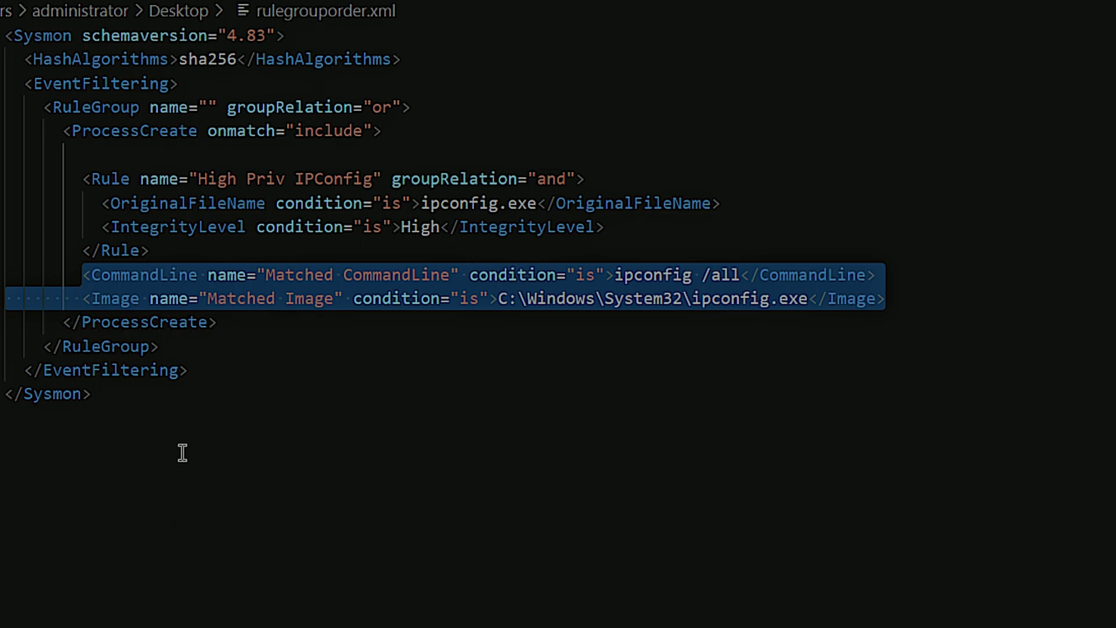
{"action": "right_click", "coordinate": [186, 293]}
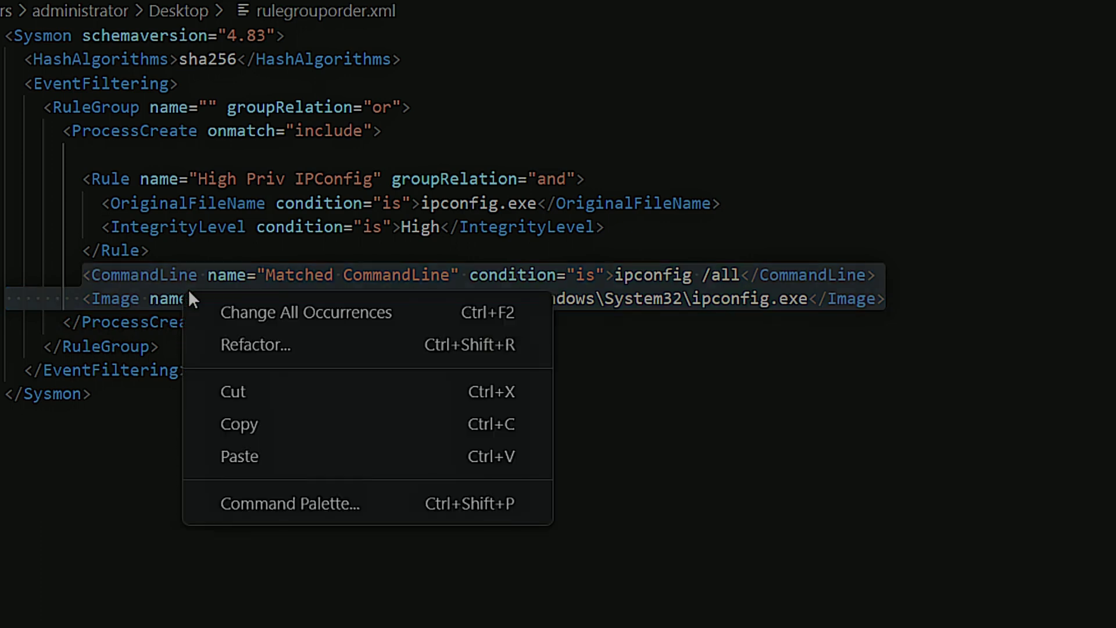
{"action": "left_click", "coordinate": [254, 392]}
{"action": "left_click", "coordinate": [143, 160]}
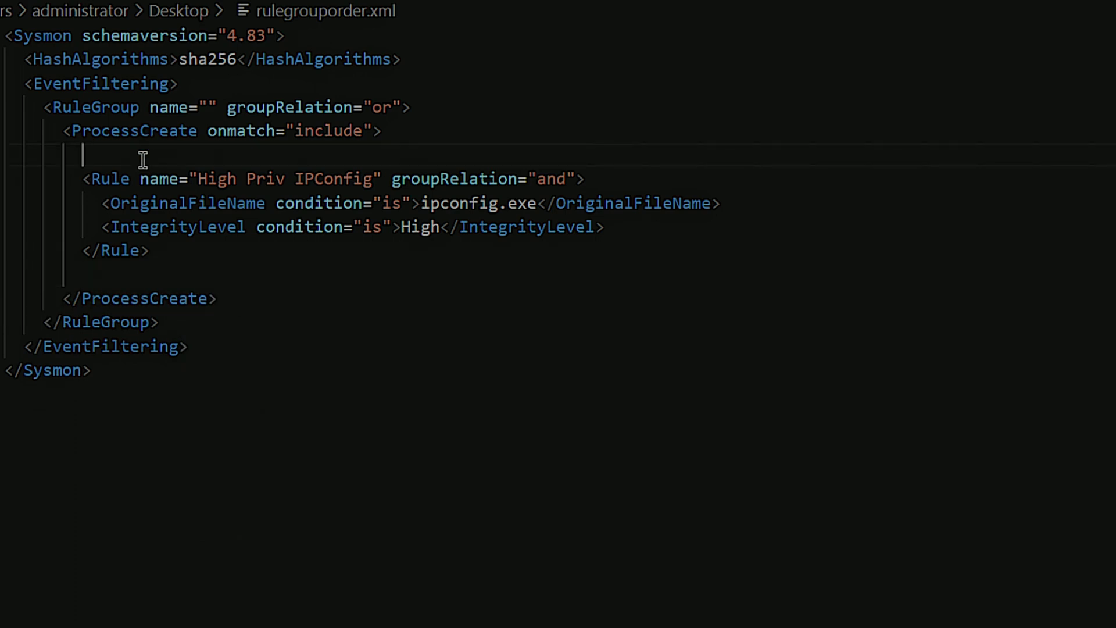
{"action": "key", "text": "ctrl+v"}
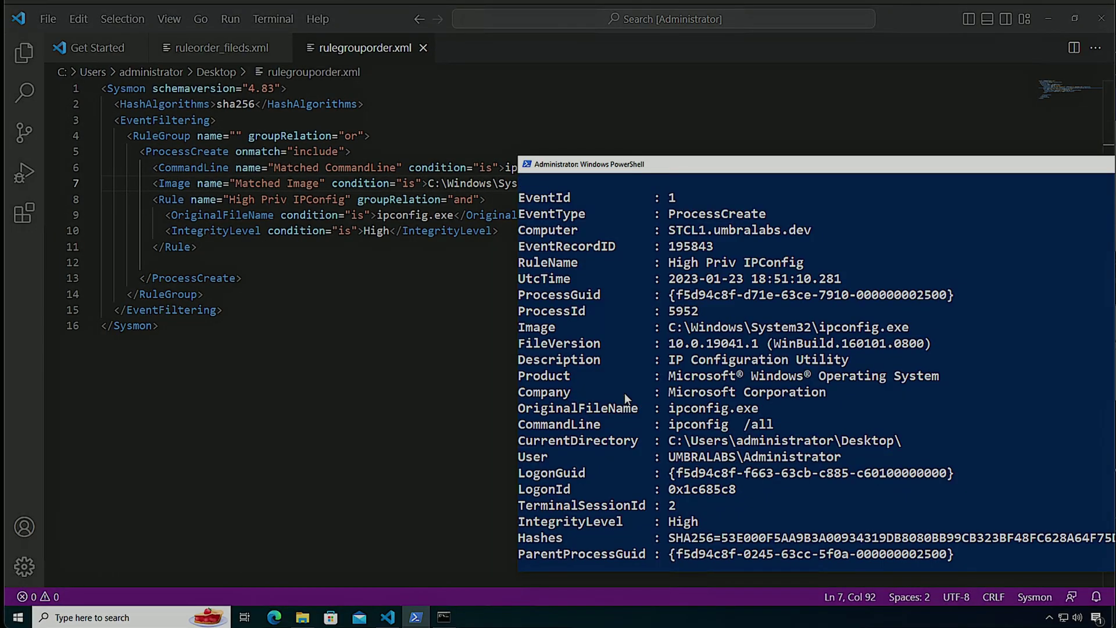
Reapply rulegrouporder.xml to Sysmon and clear the Sysmon operational event log
{"action": "key", "text": "Up"}
{"action": "key", "text": "Up"}
{"action": "key", "text": "Up"}
{"action": "key", "text": "Up"}
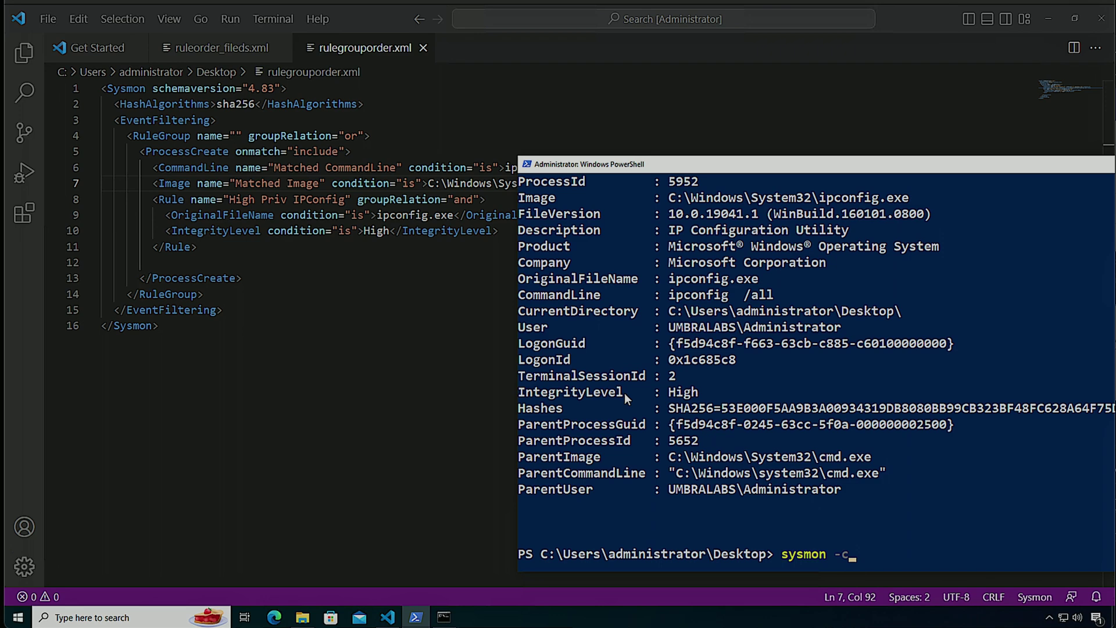
{"action": "key", "text": "Down"}
{"action": "key", "text": "Return"}
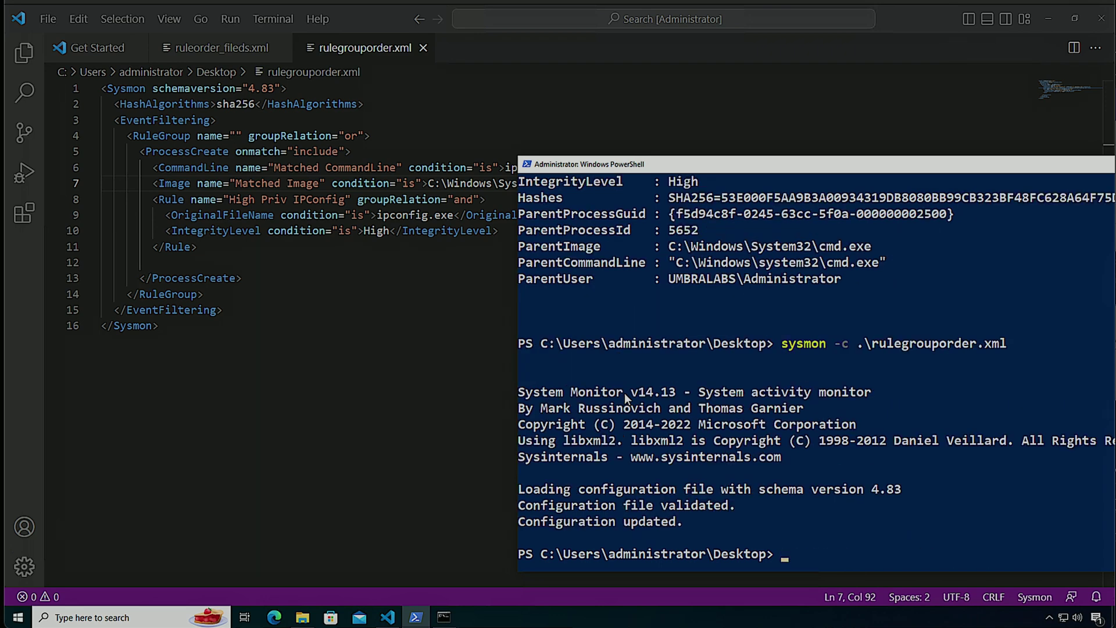
{"action": "key", "text": "Up"}
{"action": "key", "text": "Up"}
{"action": "key", "text": "Return"}
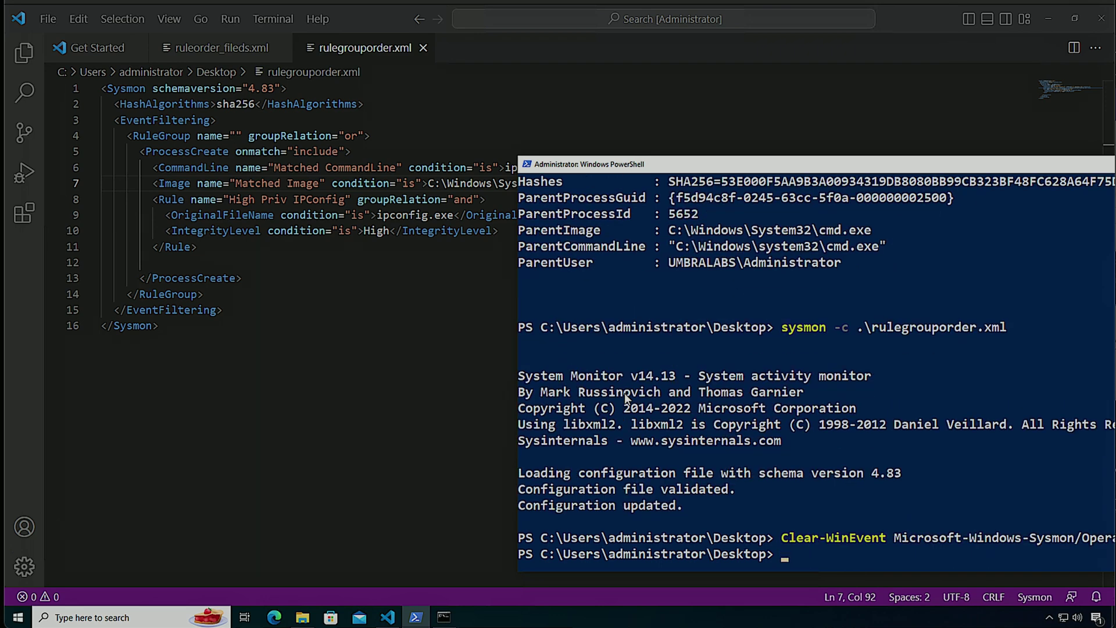
Rerun ipconfig /all in Command Prompt
{"action": "left_click", "coordinate": [443, 617]}
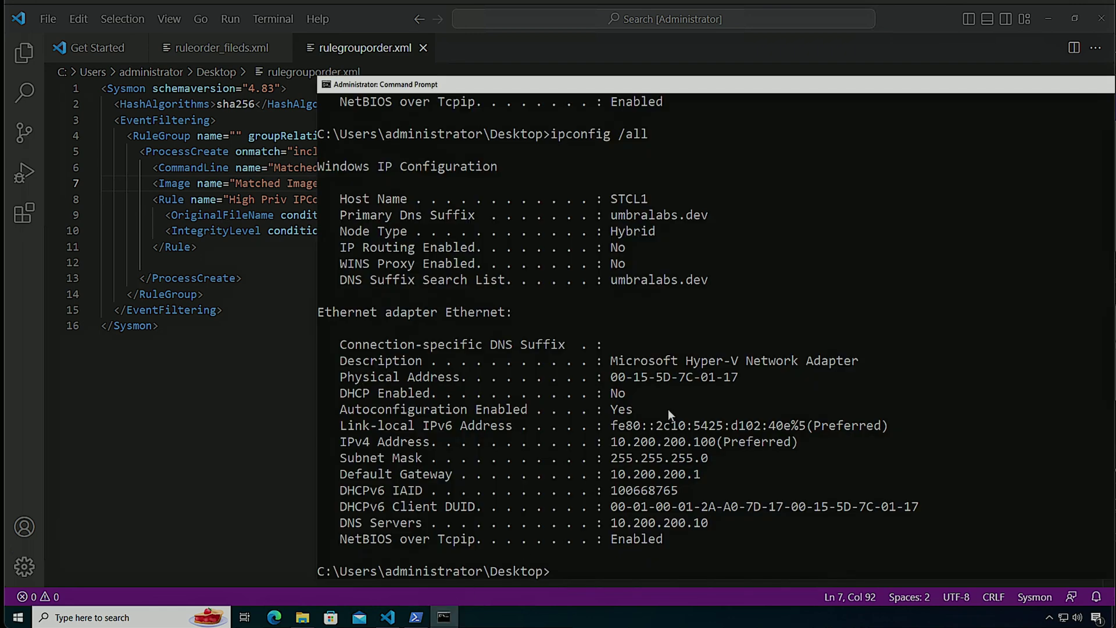
{"action": "key", "text": "Up"}
{"action": "key", "text": "Escape"}
List process-create events in PowerShell, showing event 195849 tagged Matched Image
{"action": "left_click", "coordinate": [416, 619]}
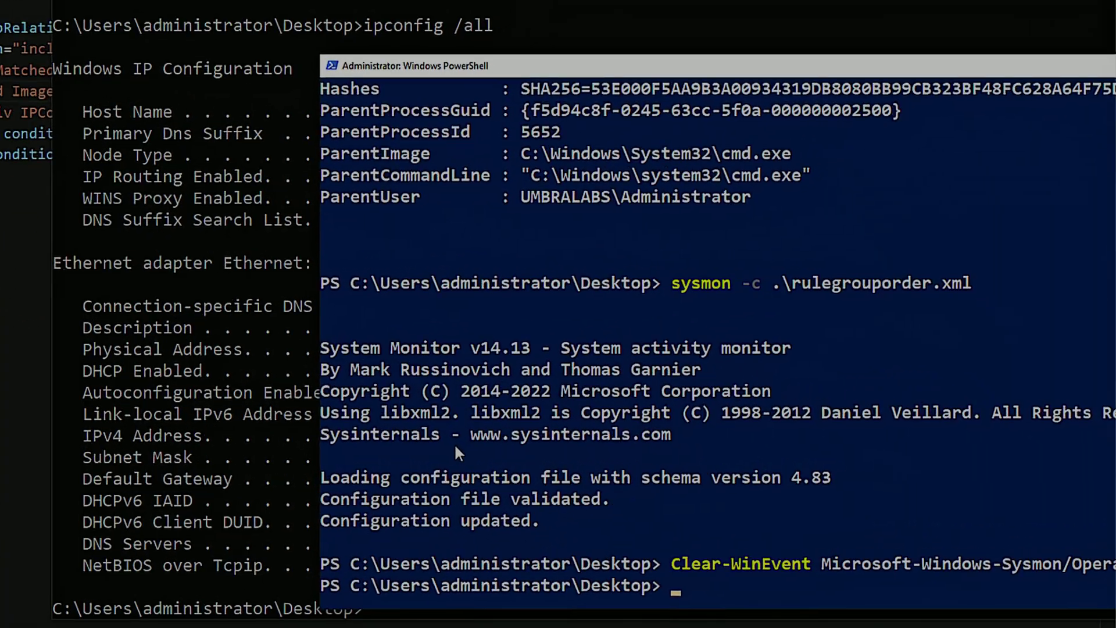
{"action": "key", "text": "Up"}
{"action": "key", "text": "Up"}
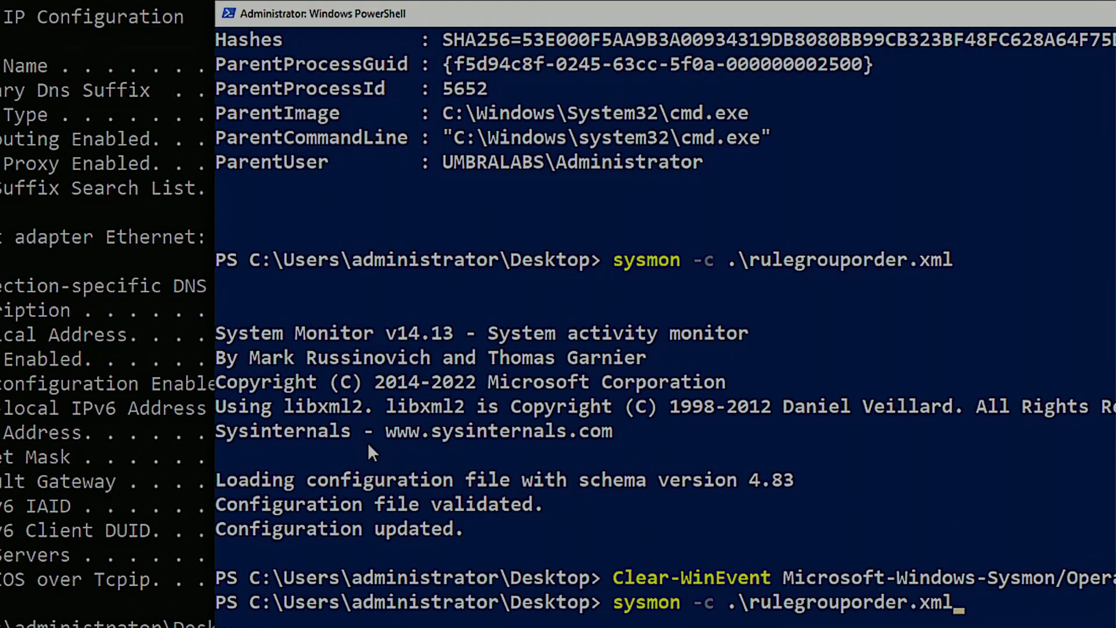
{"action": "key", "text": "Return"}
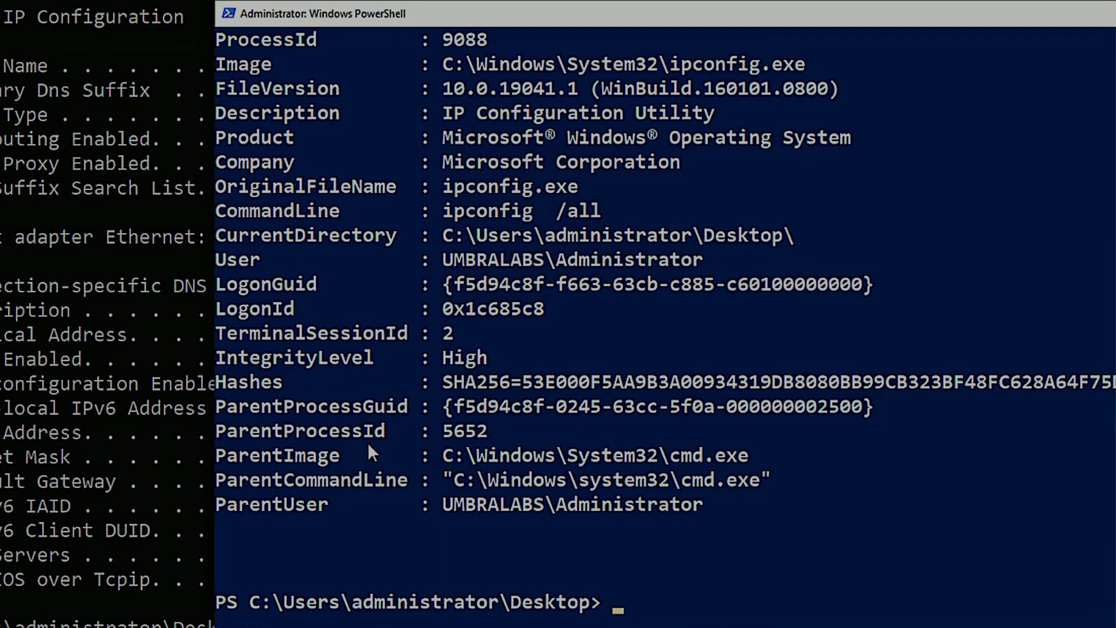
{"action": "scroll", "coordinate": [424, 156], "scroll_direction": "up", "scroll_amount": 4}
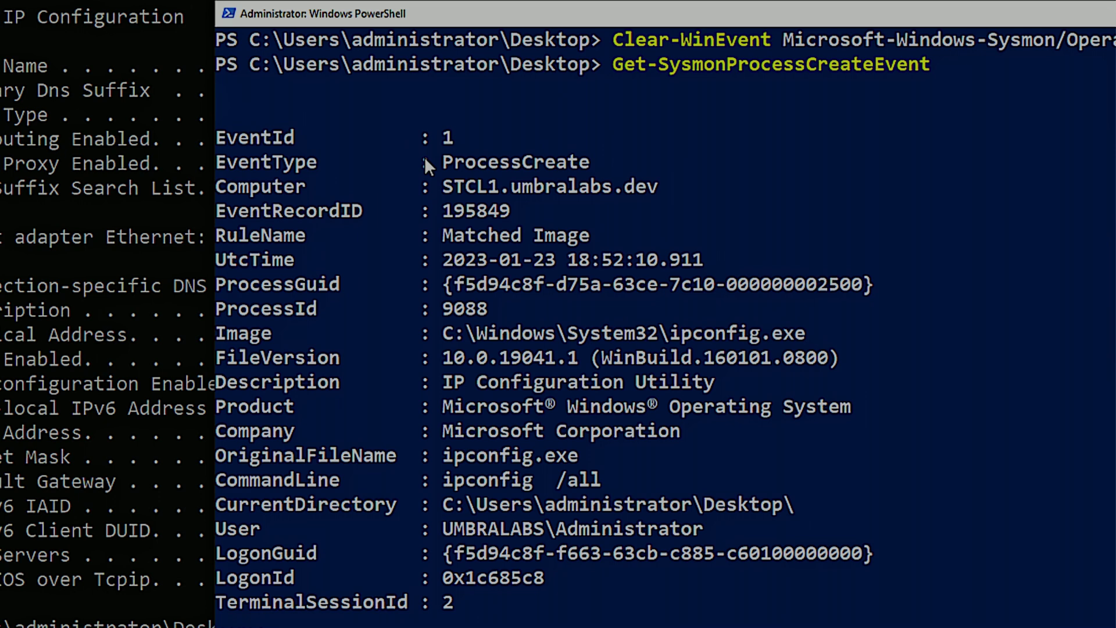